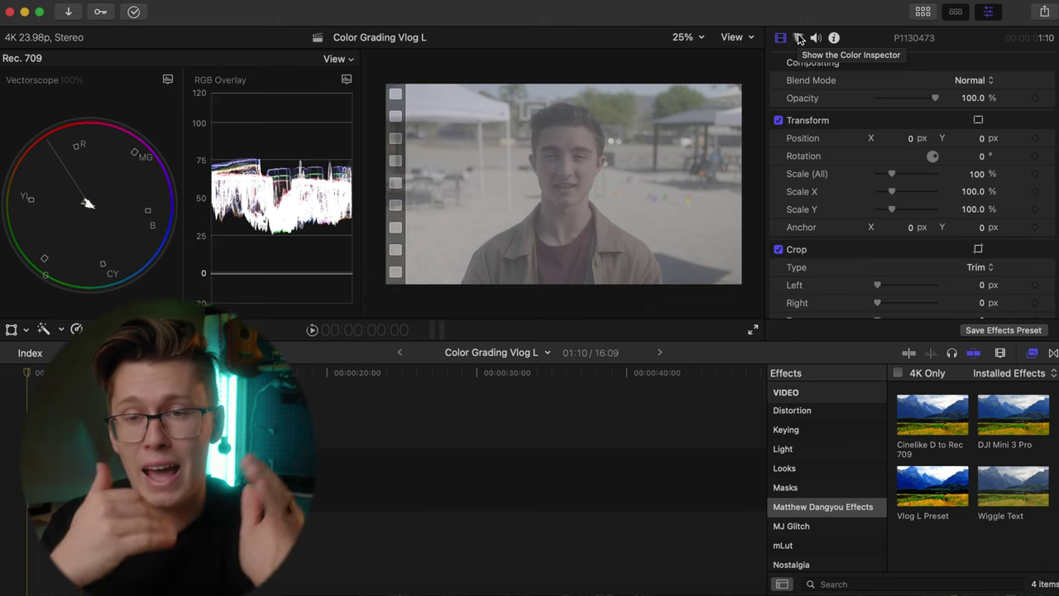
- Open the Color inspector to show Color Wheels 1 with its Global, Shadows and Highlights wheels
left_click(797, 36)
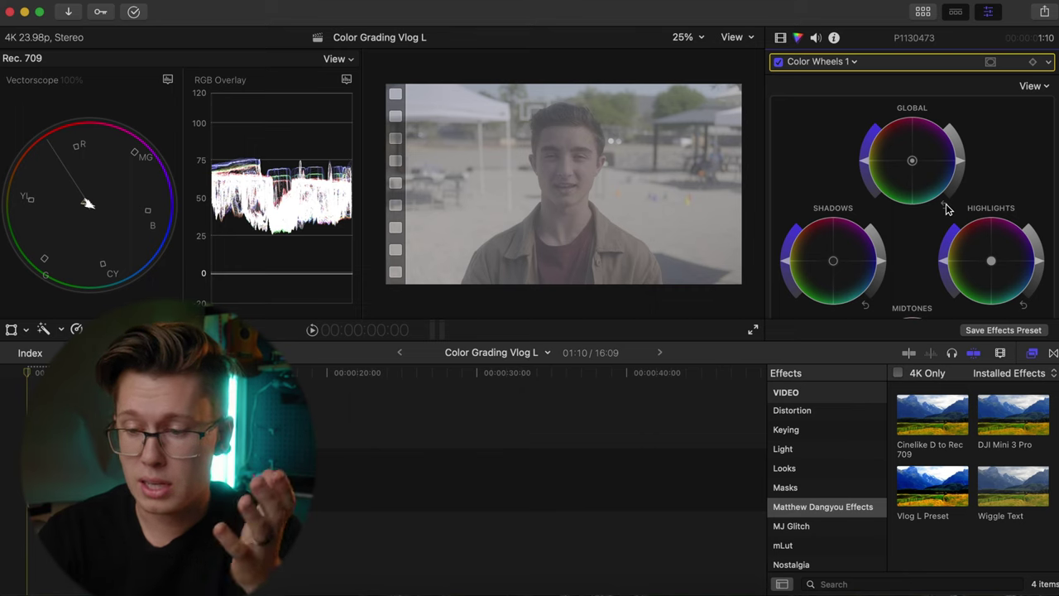
- Add a Color Curves 1 correction under Color Wheels 1 in the beach clip's effects
left_click(834, 62)
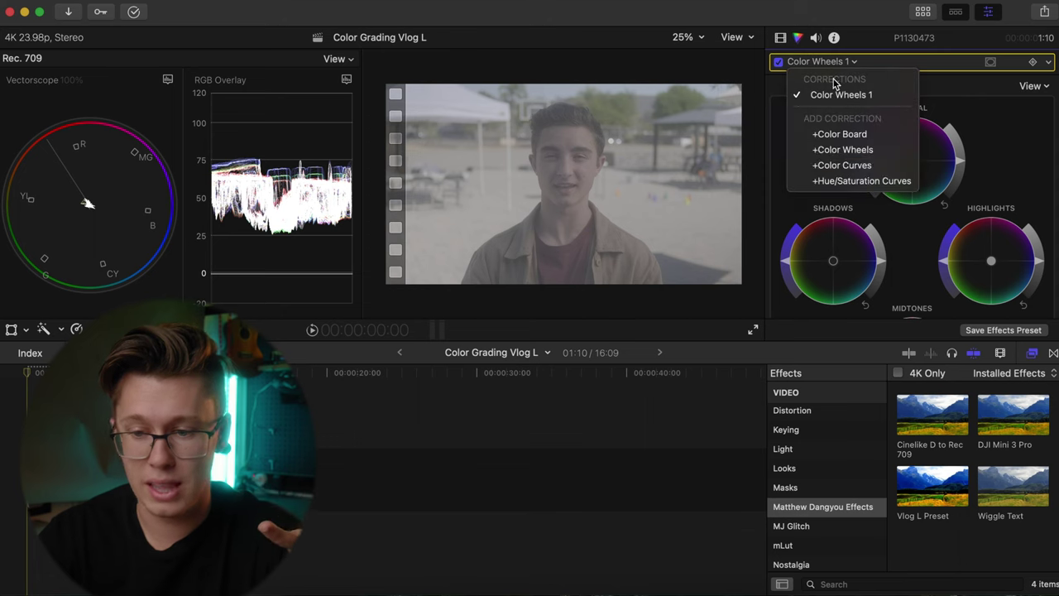
left_click(827, 163)
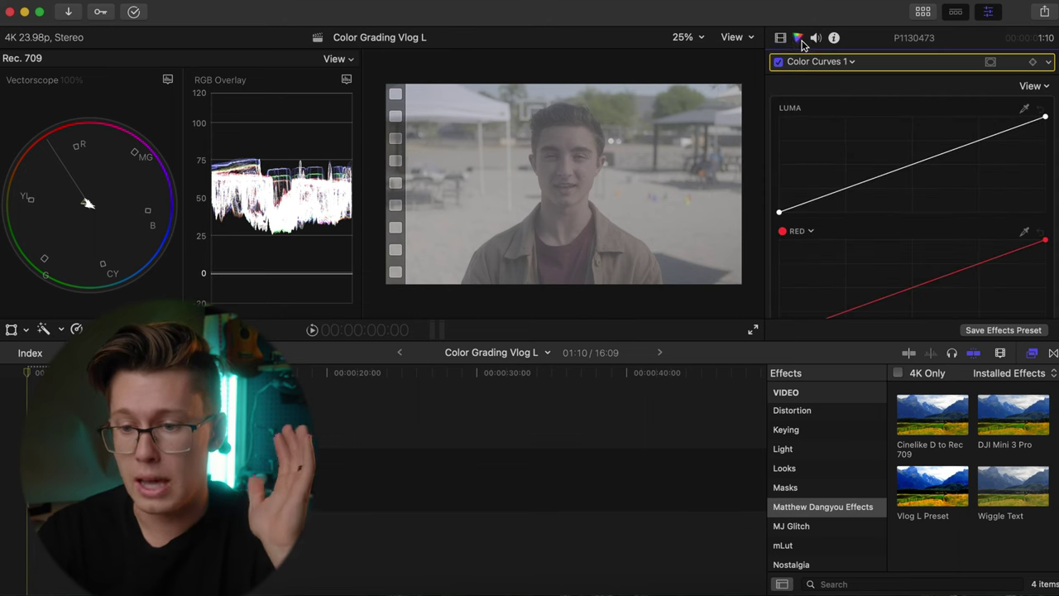
left_click(799, 40)
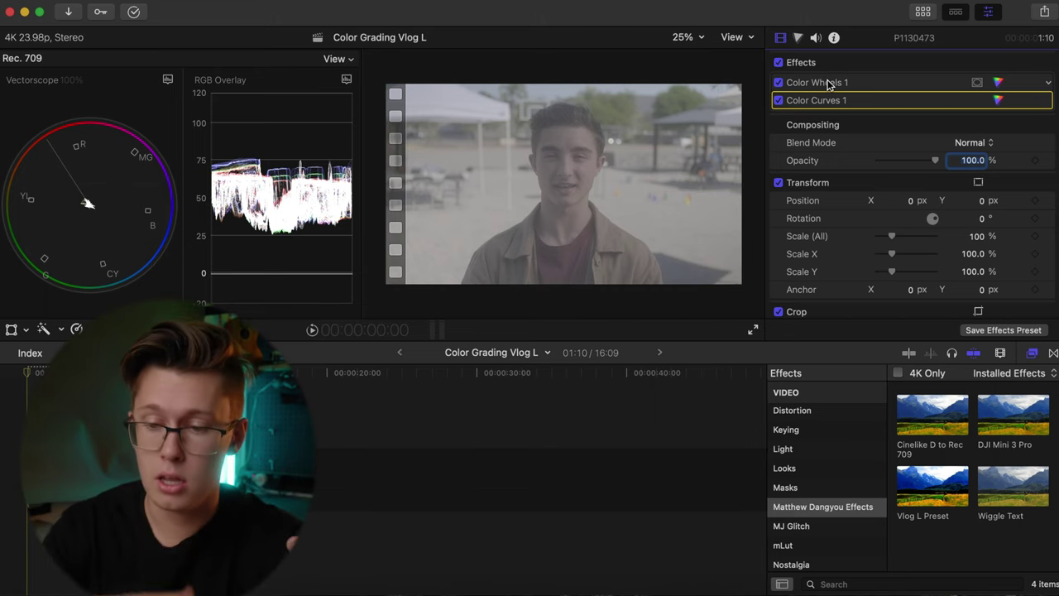
- Apply a Custom LUT effect and set its LUT to Dangyou Vlog to Rec709
scroll(799, 409, "up", 6)
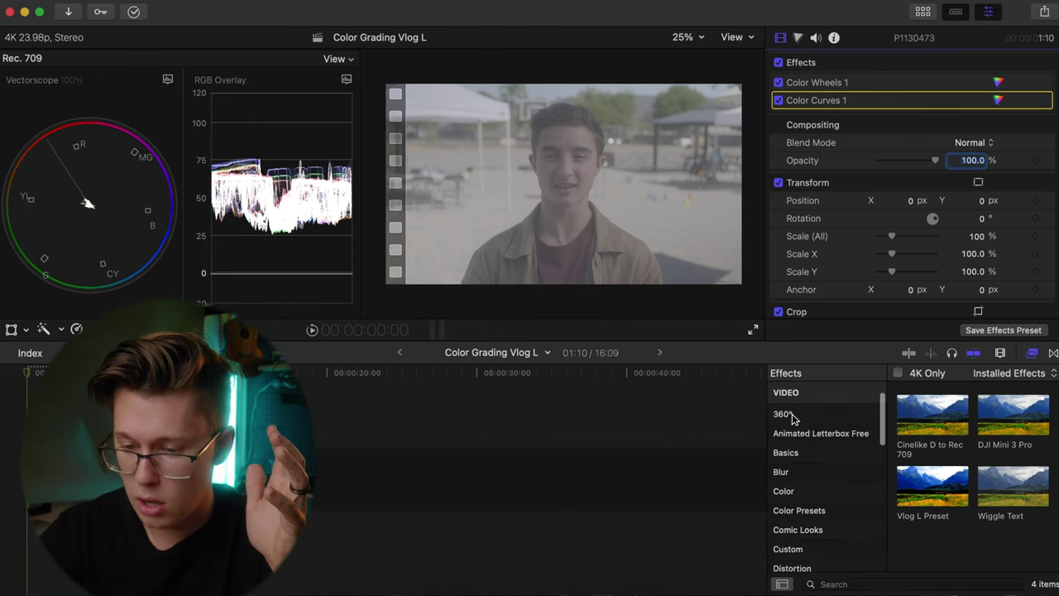
left_click(803, 431)
left_click(937, 408)
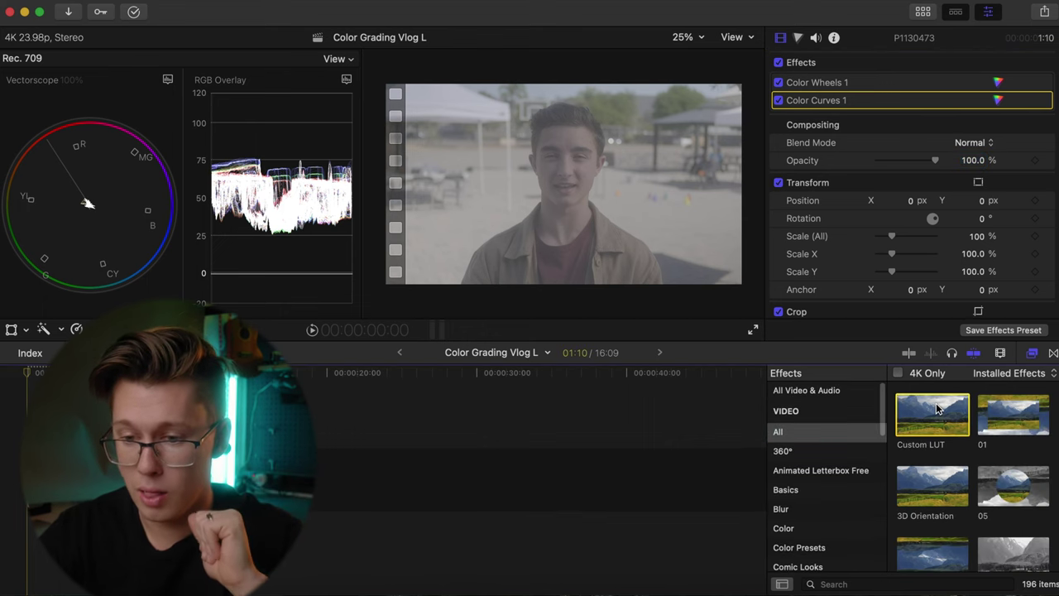
double_click(938, 408)
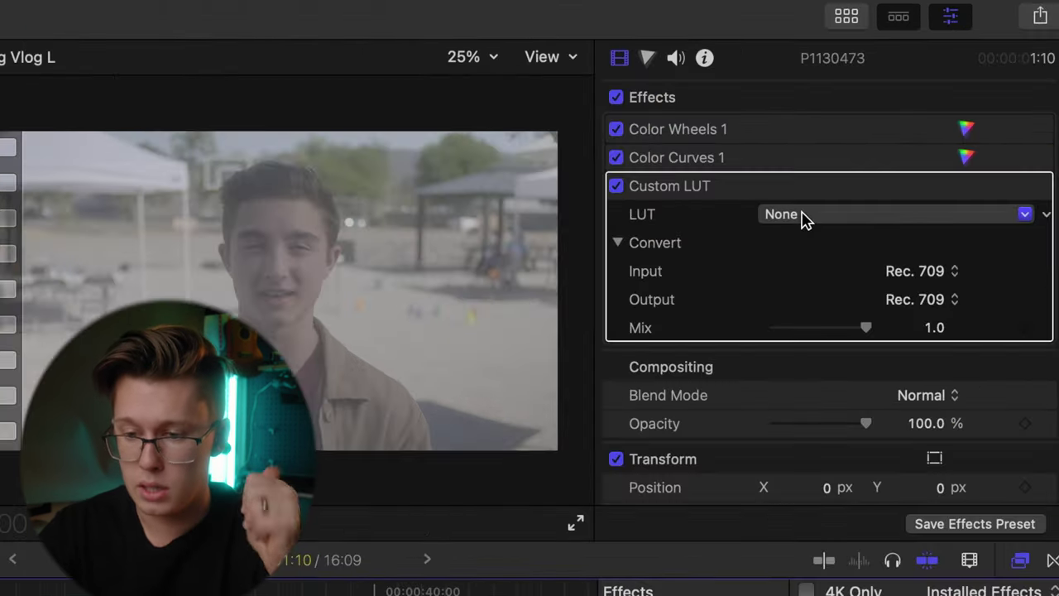
left_click(803, 215)
mouse_move(815, 281)
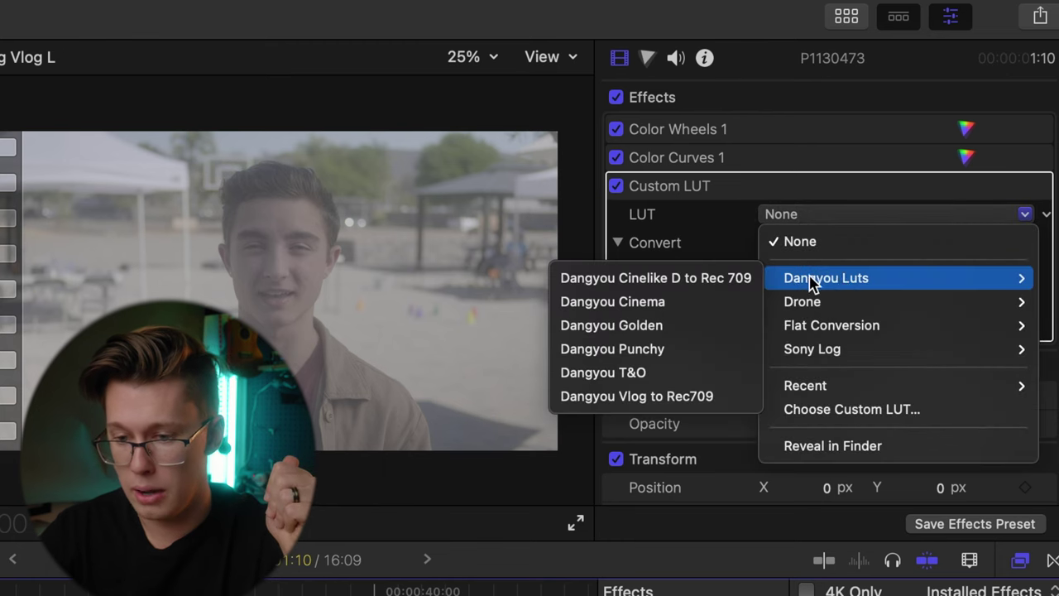
left_click(658, 396)
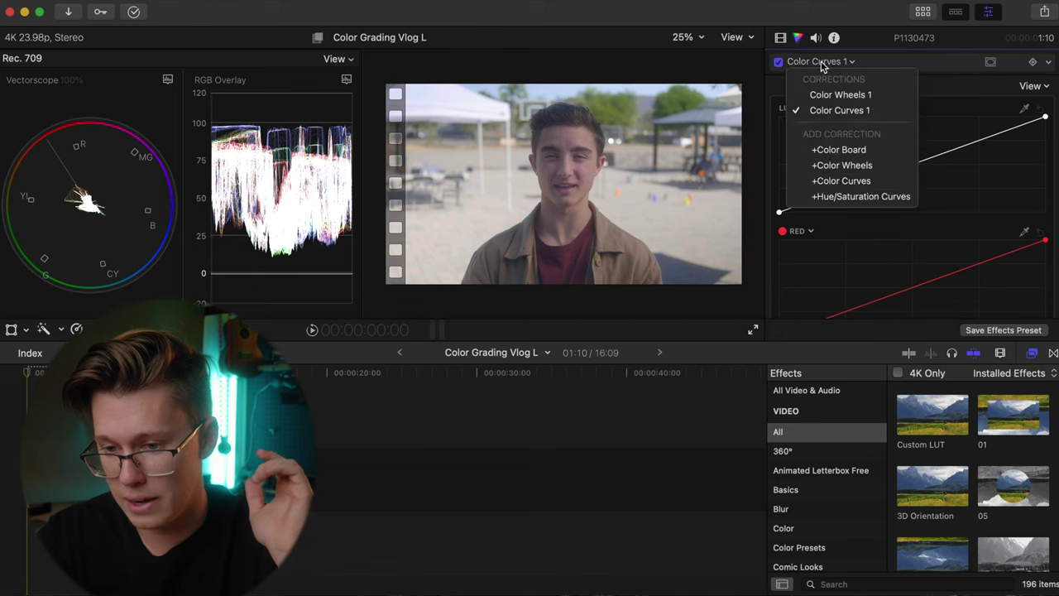
- Add Hue/Saturation Curves 1 and a second Custom LUT, leaving its LUT at None
left_click(835, 199)
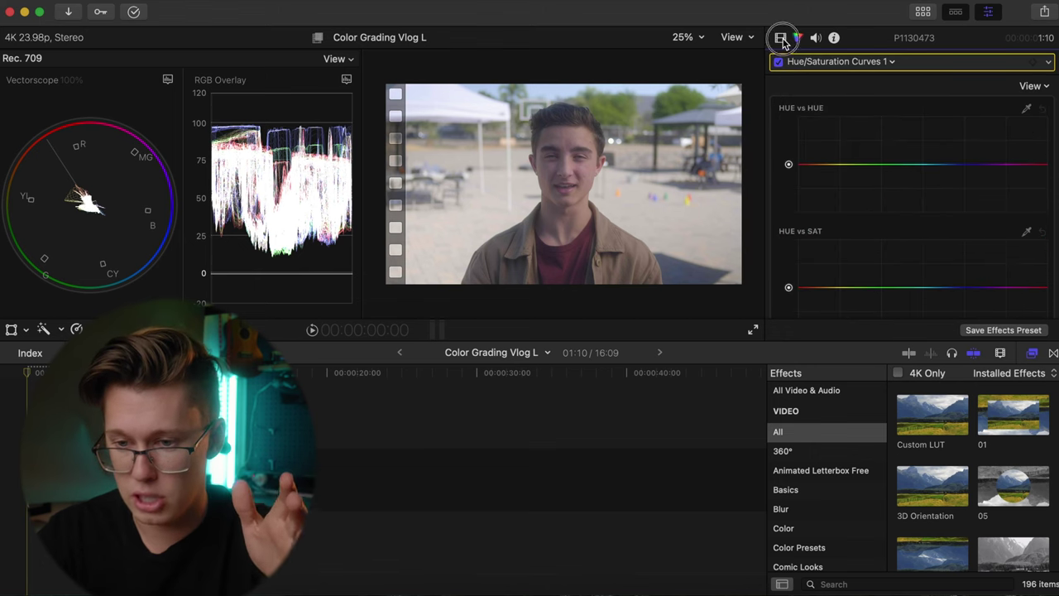
left_click(800, 39)
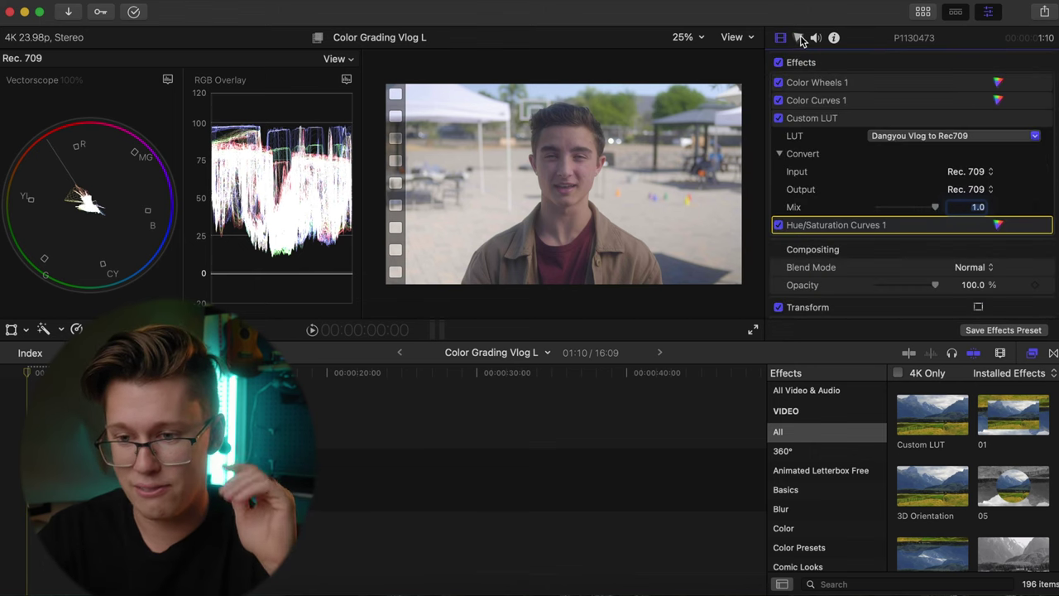
double_click(922, 422)
scroll(952, 231, "down", 3)
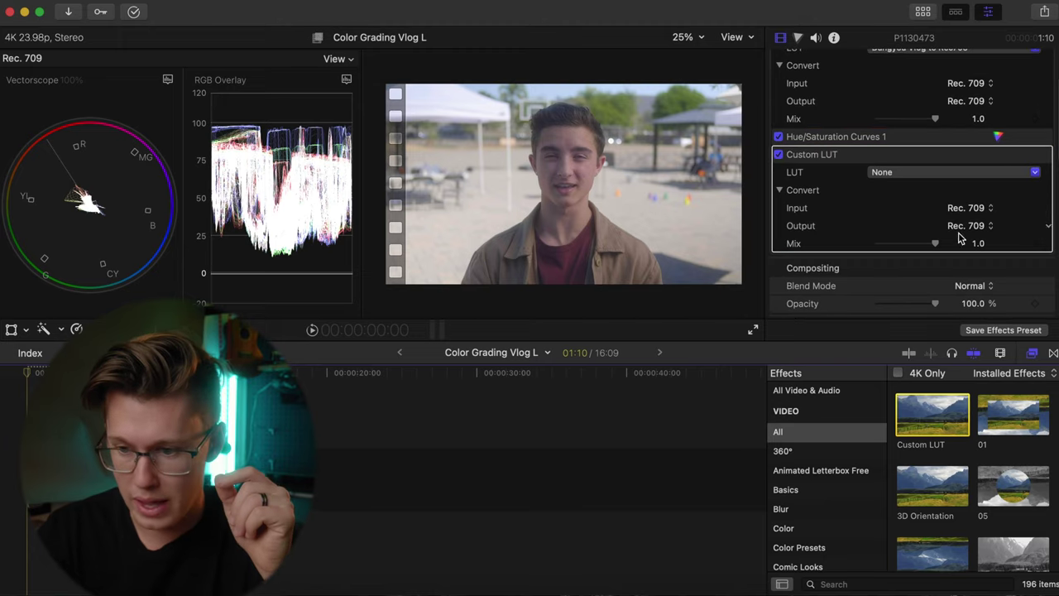
left_click(978, 244)
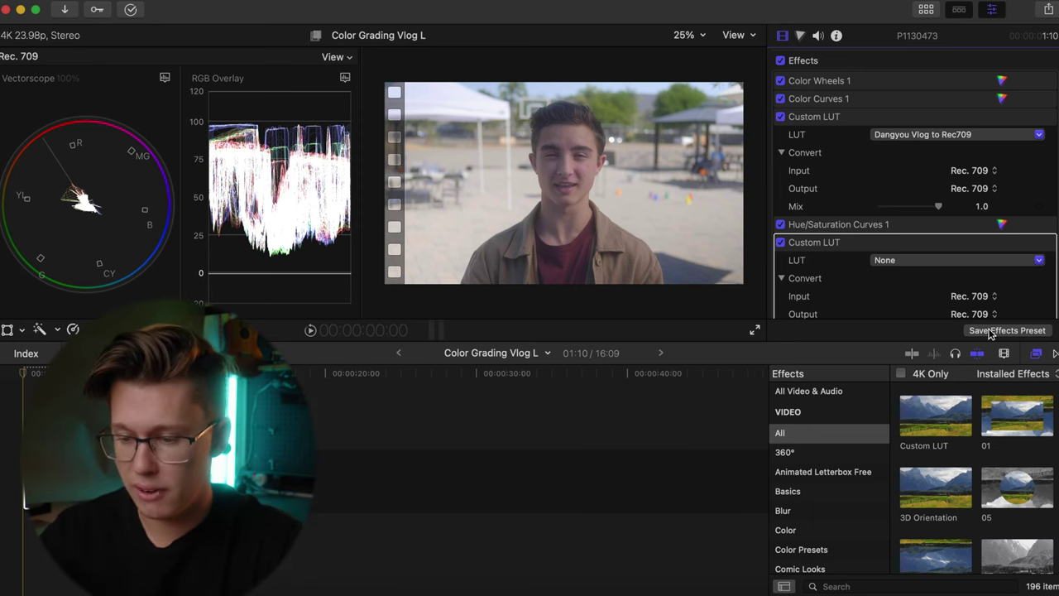
- Set the second Custom LUT's Mix to 0.3 and save the effect stack as 'Vlog L Preset'
scroll(890, 199, "down", 2)
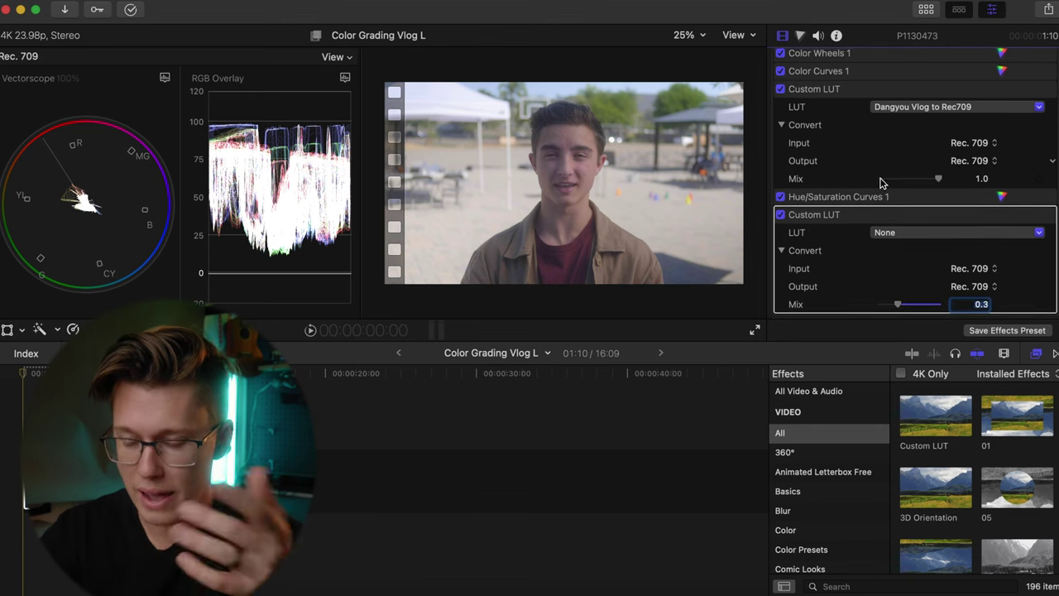
scroll(861, 133, "up", 2)
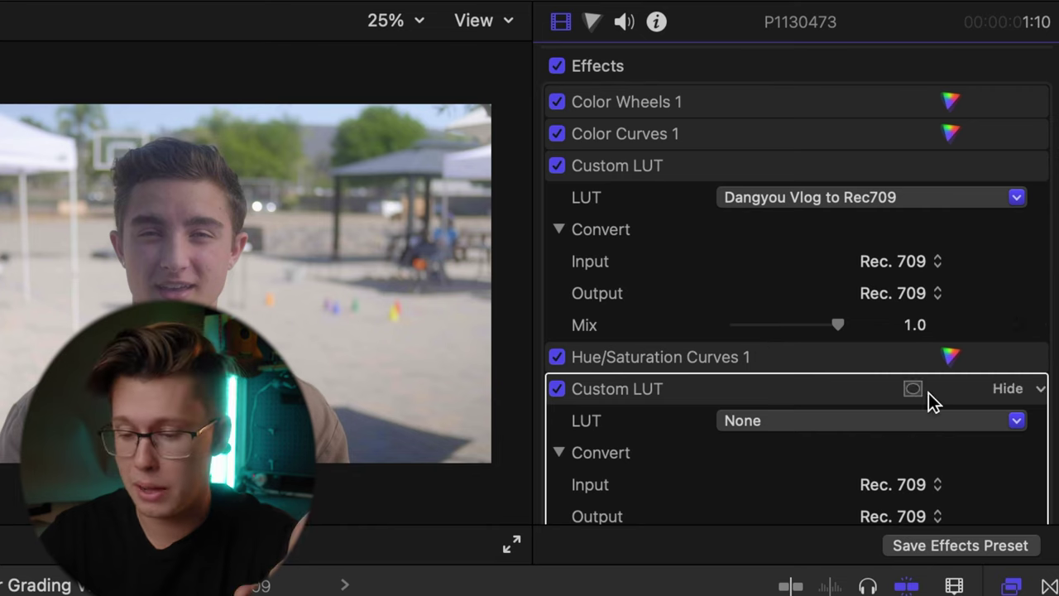
scroll(929, 403, "down", 2)
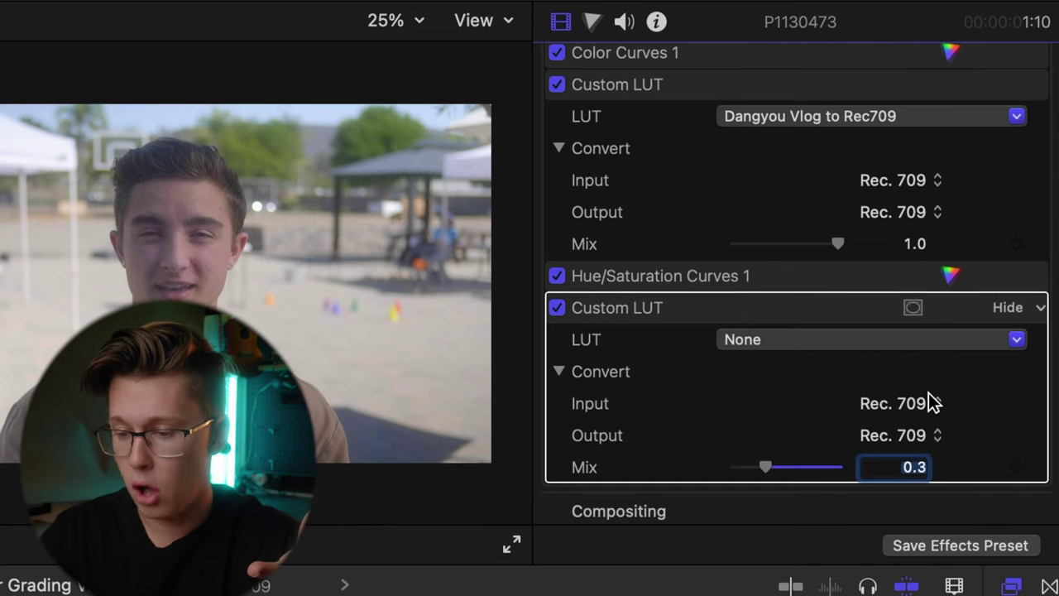
scroll(927, 404, "up", 2)
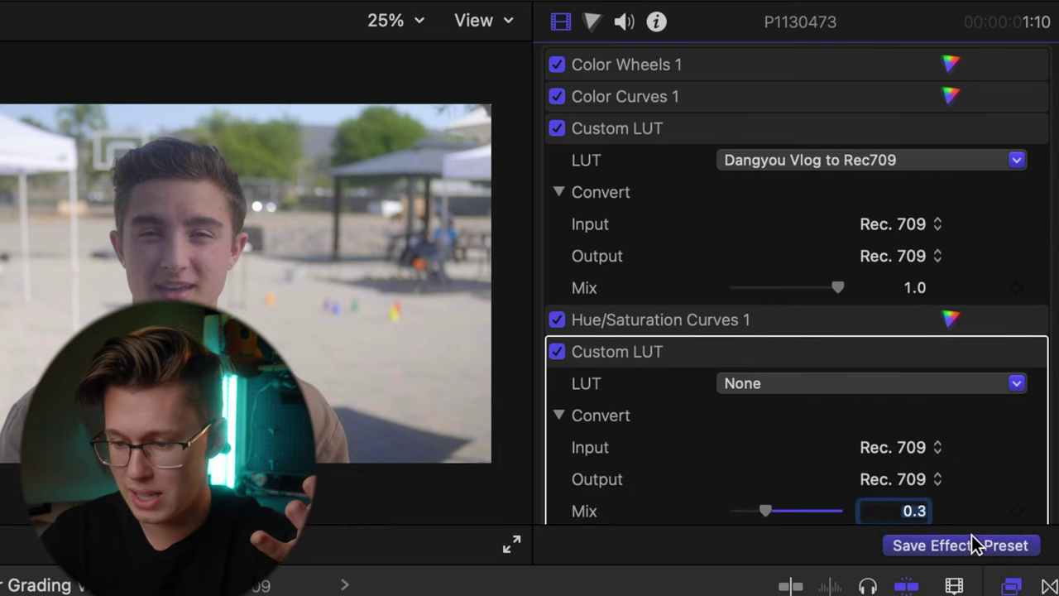
left_click(971, 539)
type("Vlo")
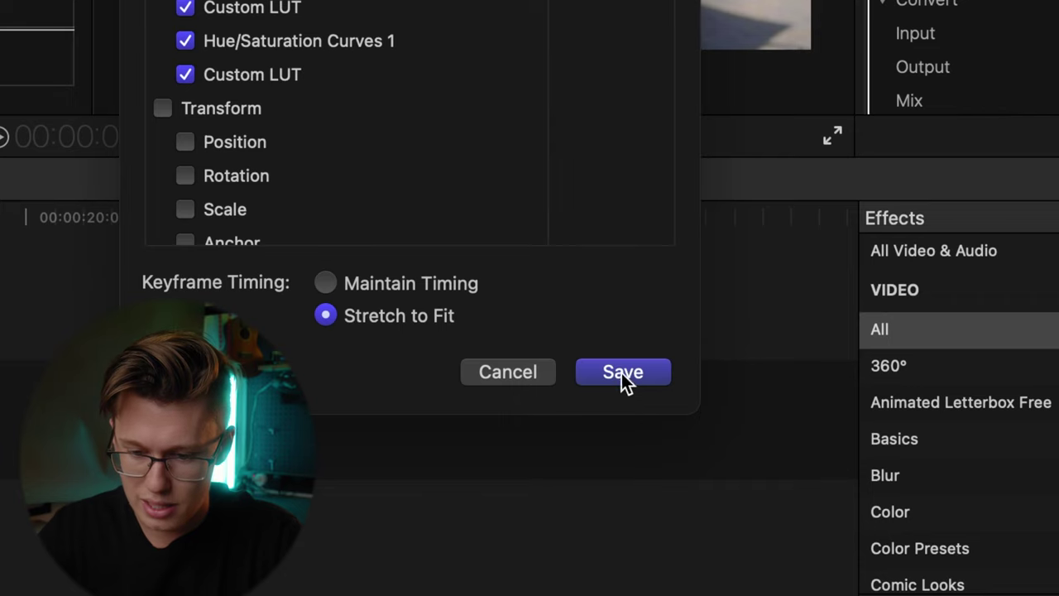
left_click(693, 571)
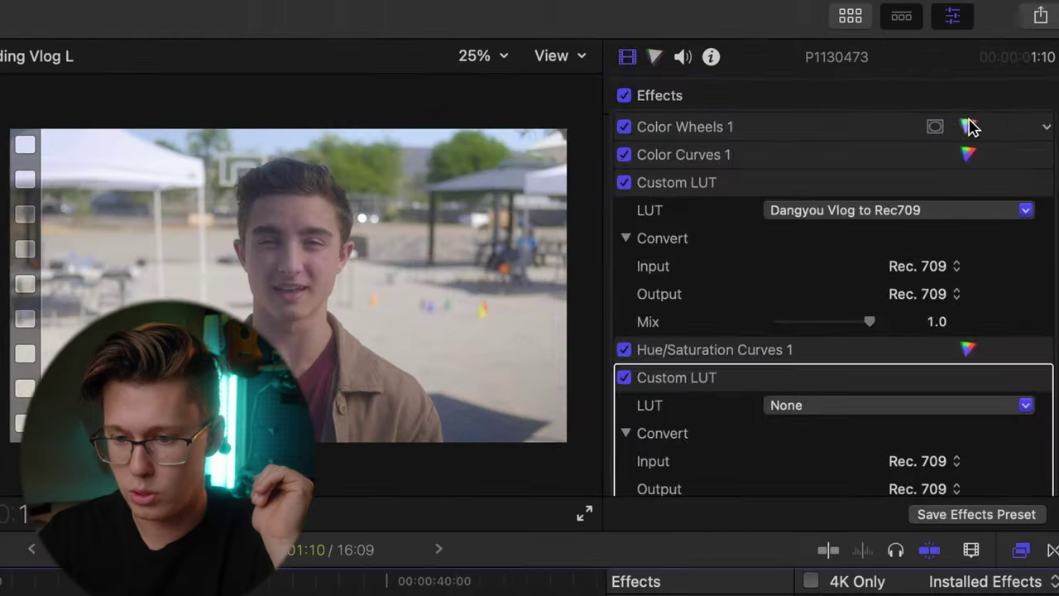
left_click(999, 78)
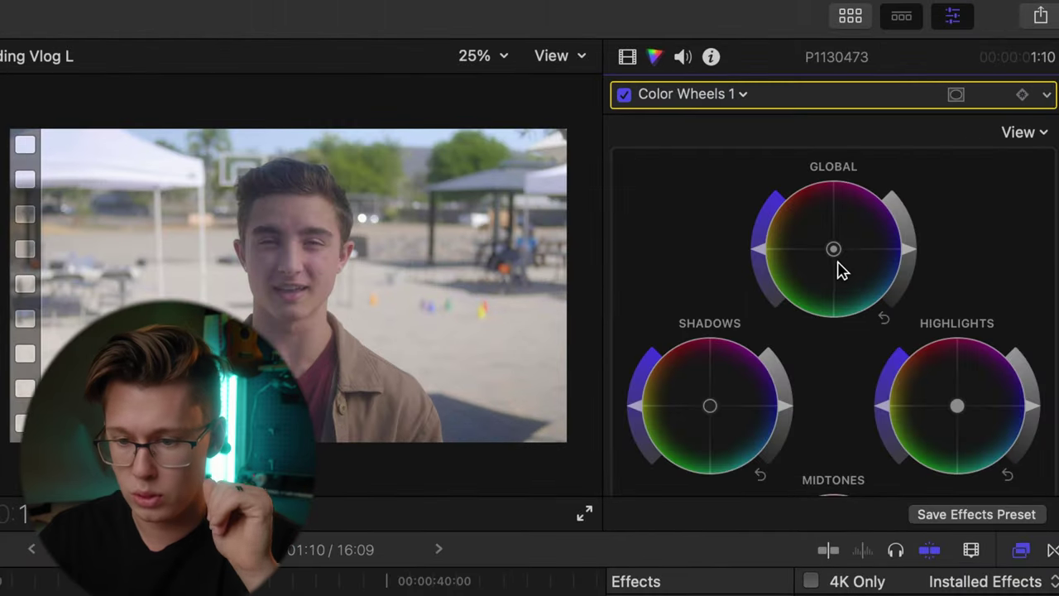
- Adjust the Shadows, Highlights and Midtones brightness sliders in Color Wheels 1
left_click_drag(781, 418, 786, 425)
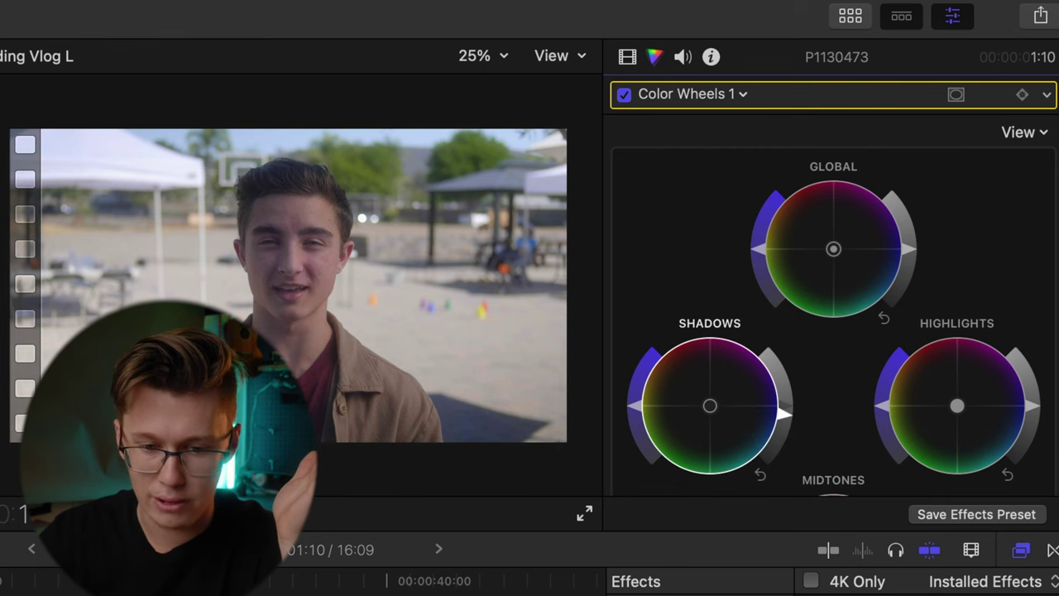
left_click_drag(1040, 418, 1041, 424)
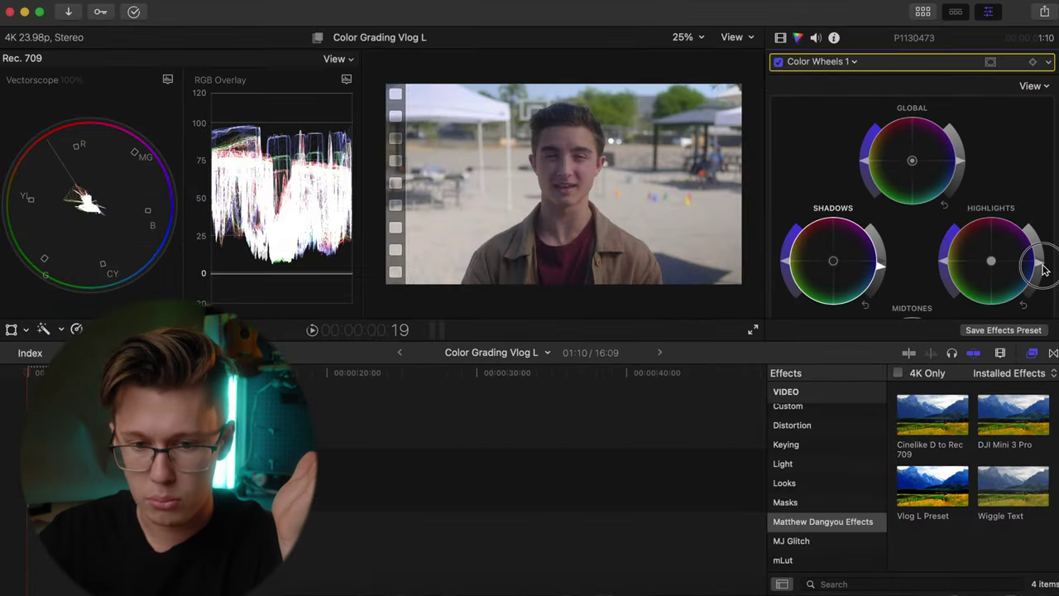
scroll(1026, 248, "down", 3)
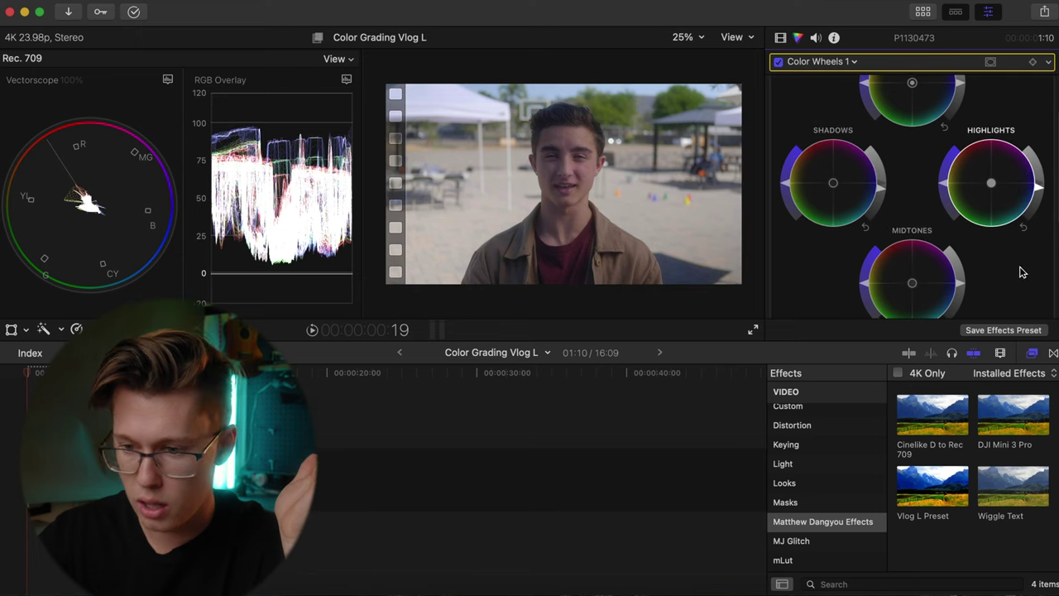
left_click_drag(962, 284, 962, 290)
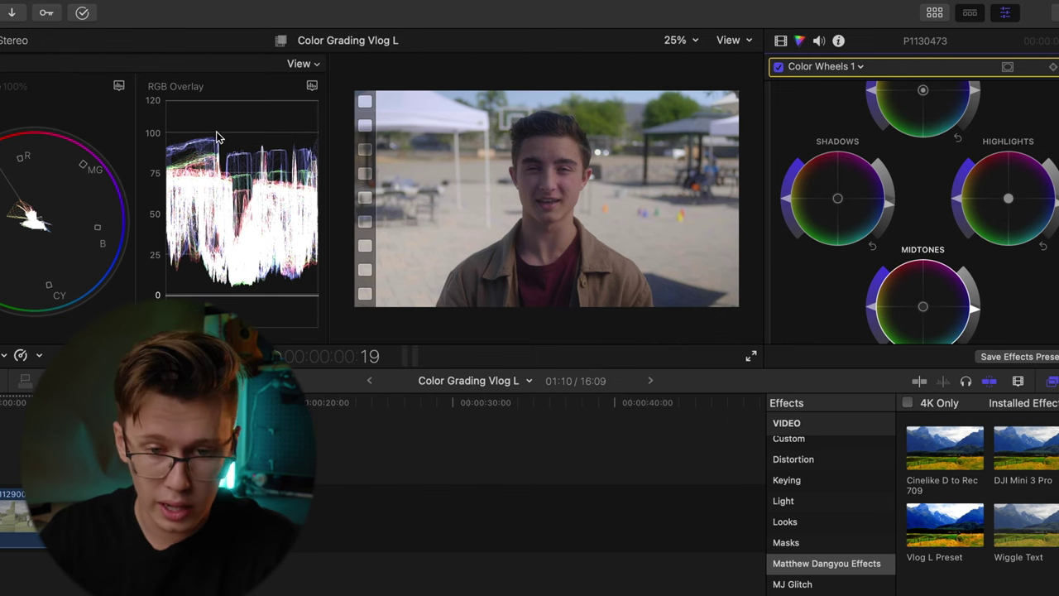
- Warm the beach clip by raising Color Wheels 1's Temperature to 5690
scroll(910, 195, "down", 3)
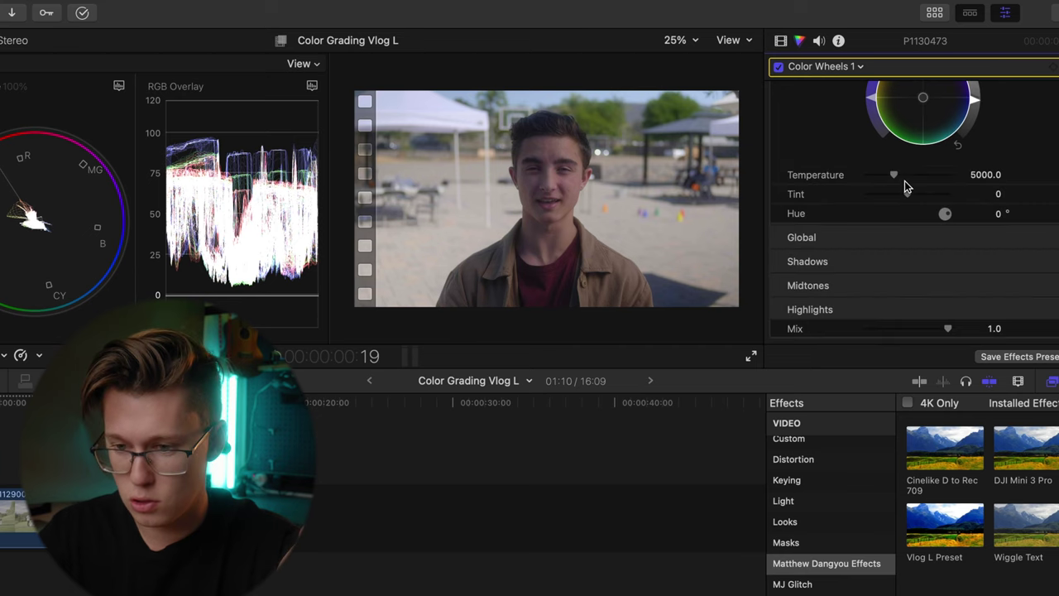
left_click_drag(896, 177, 907, 182)
left_click_drag(880, 265, 886, 265)
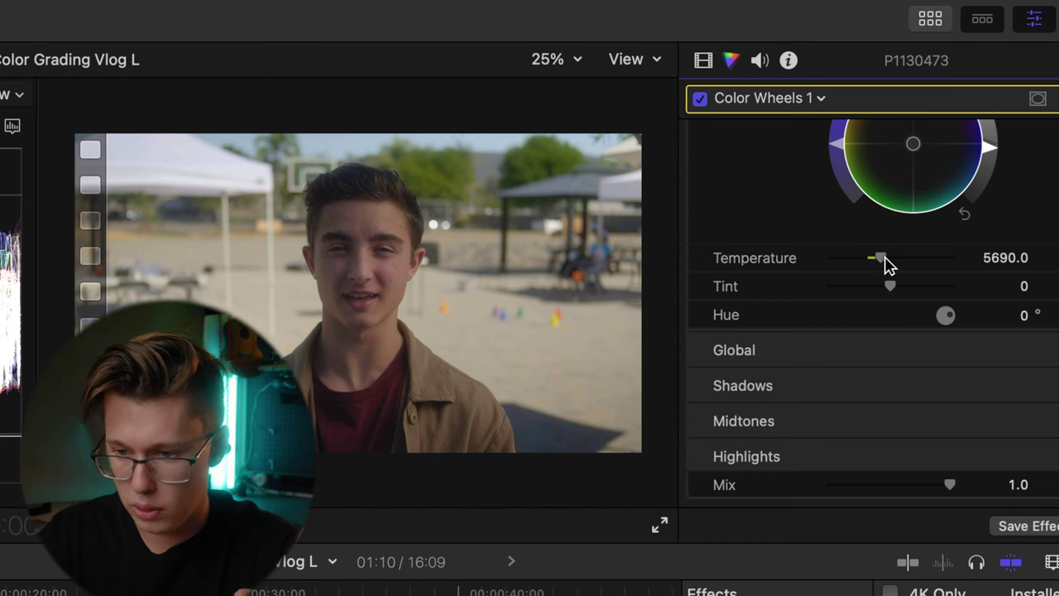
scroll(712, 166, "up", 5)
left_click(703, 61)
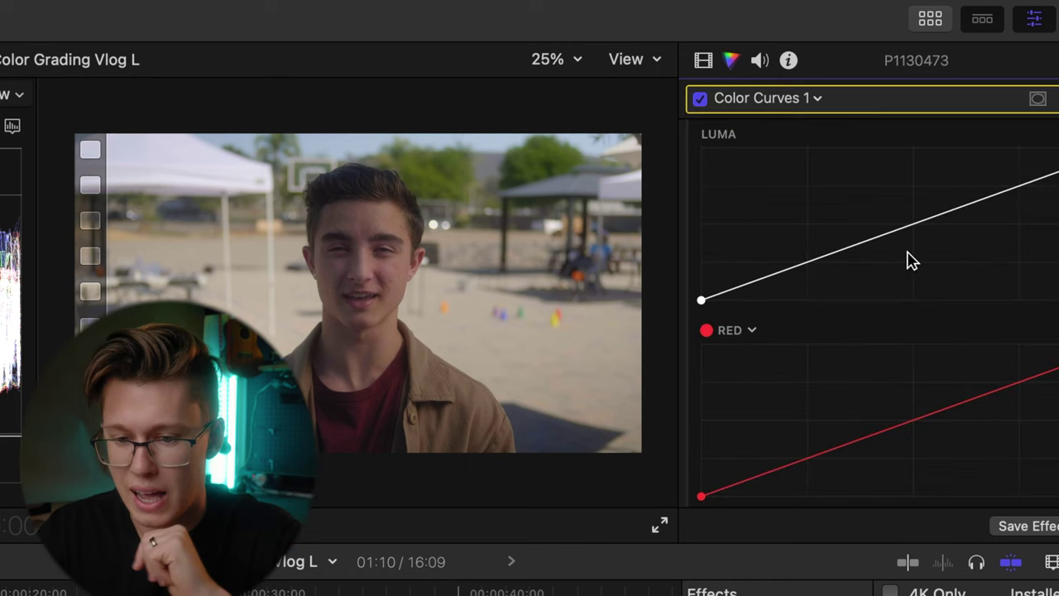
- Add low and high control points to bend Color Curves 1's luma curve into an S-shape
scroll(877, 269, "up", 1)
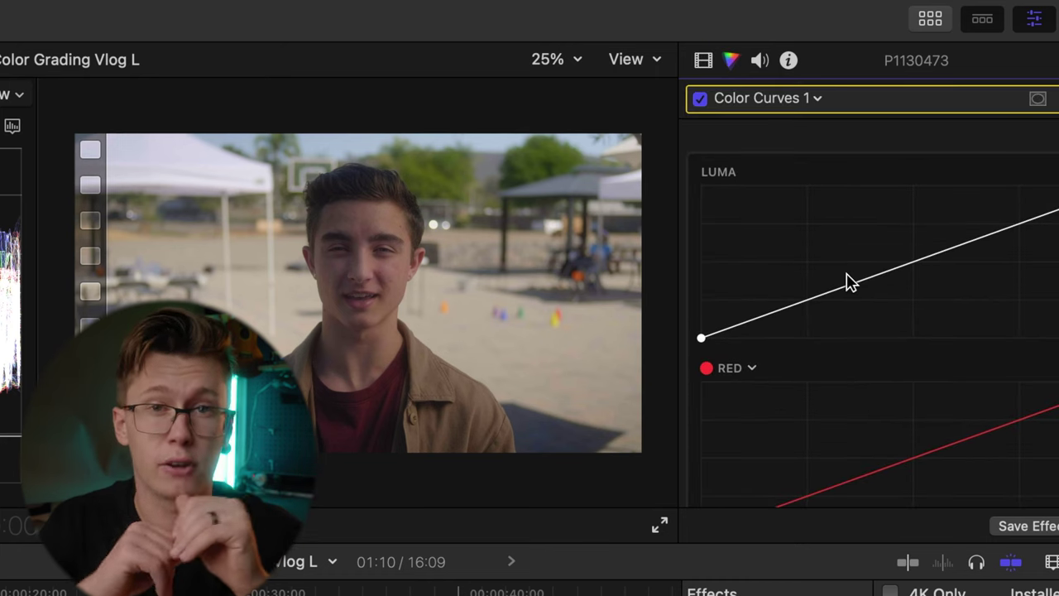
left_click(807, 303)
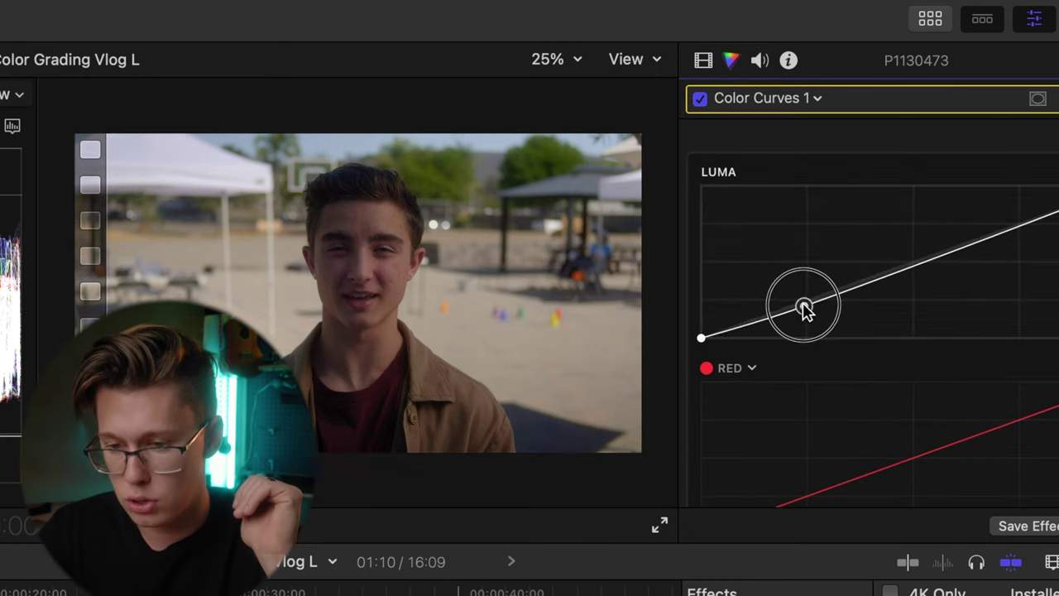
left_click(1017, 223)
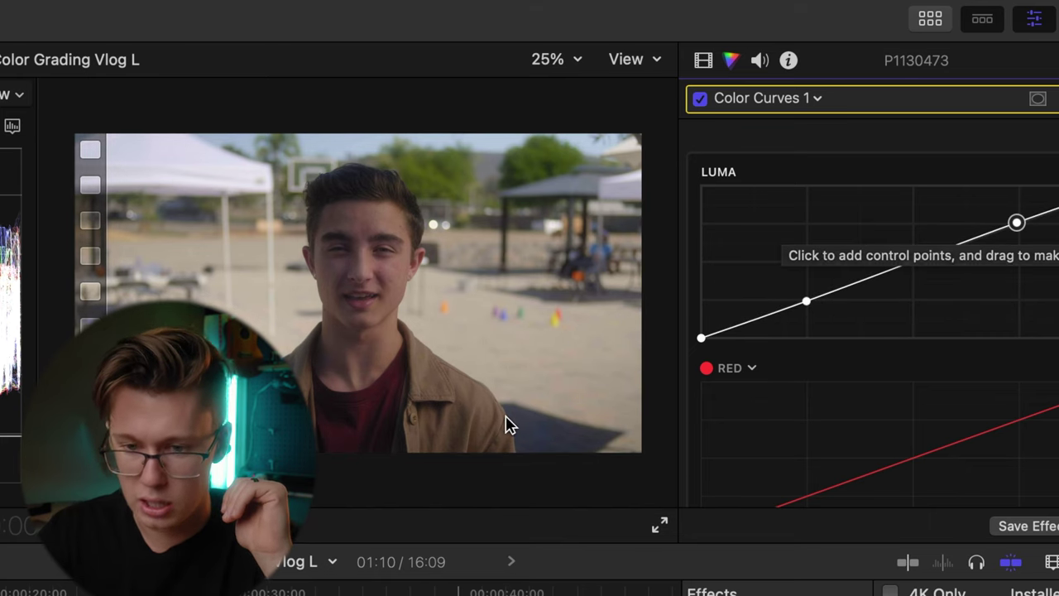
- Toggle Color Curves 1 off and on to compare before and after
left_click(700, 98)
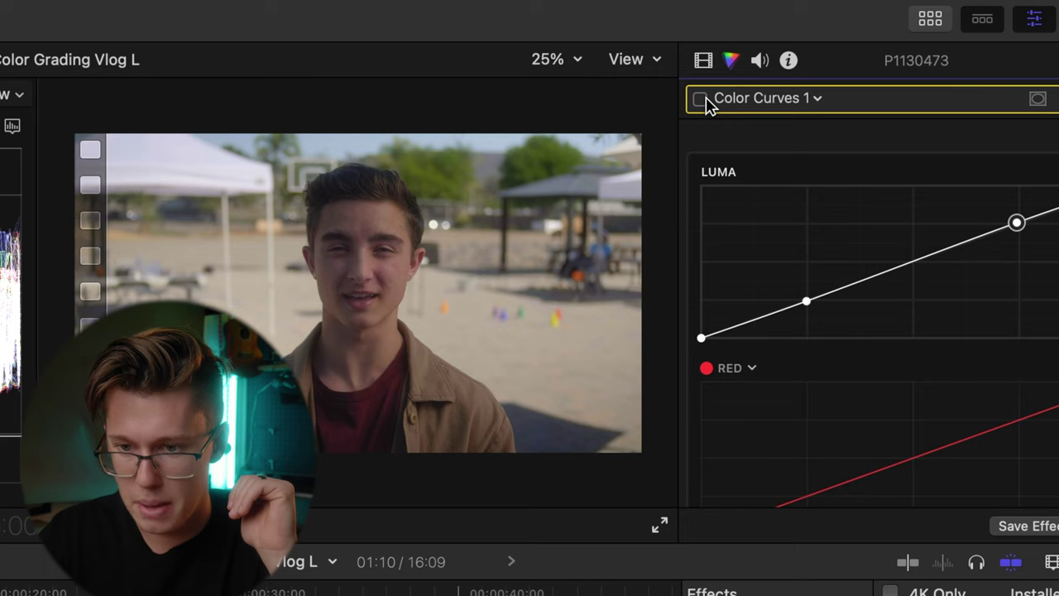
left_click(700, 99)
left_click(701, 99)
left_click(701, 100)
left_click(701, 99)
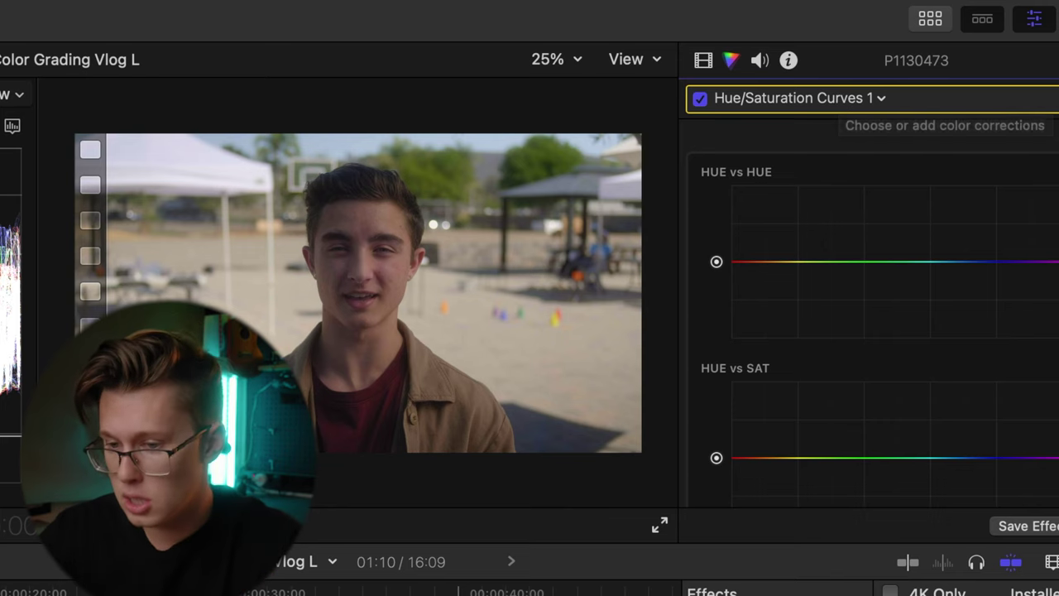
- Sample the face's skin tone onto the hue curve and re-enable Hue/Saturation Curves 1
left_click(365, 228)
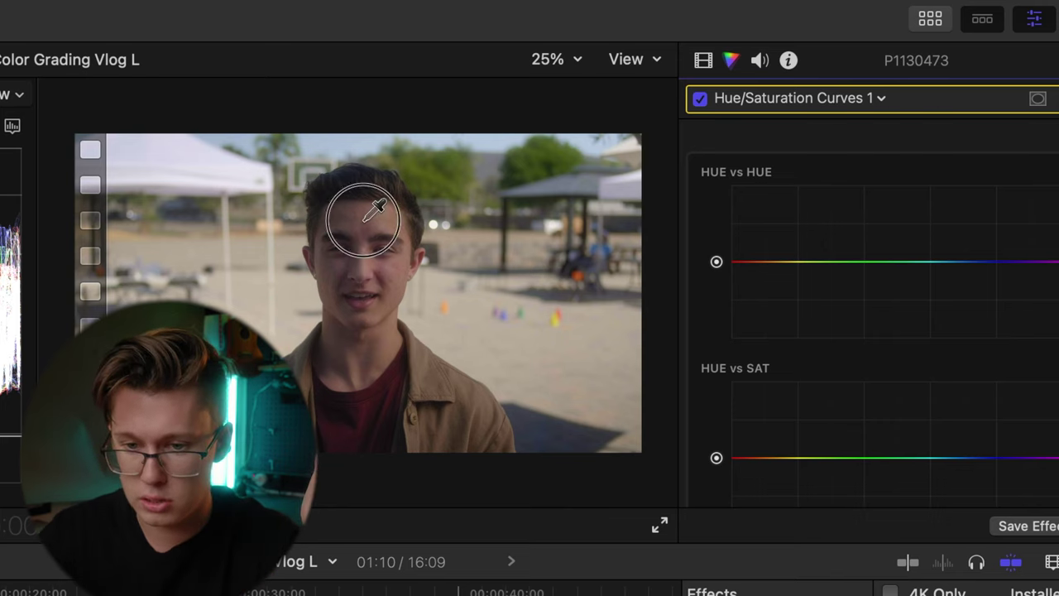
left_click(747, 262)
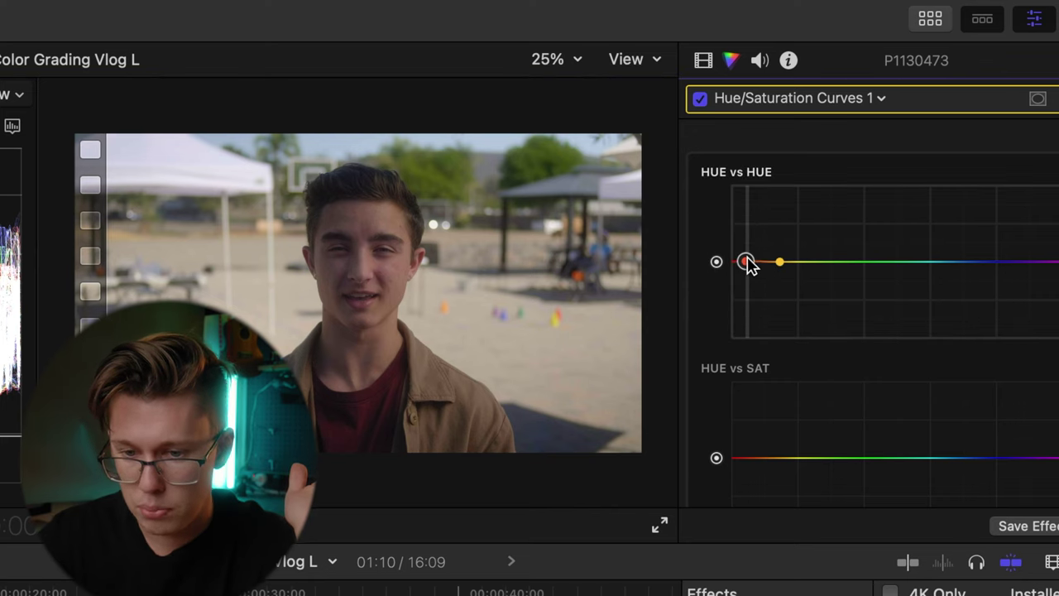
left_click(702, 100)
scroll(869, 330, "down", 3)
left_click(1058, 343)
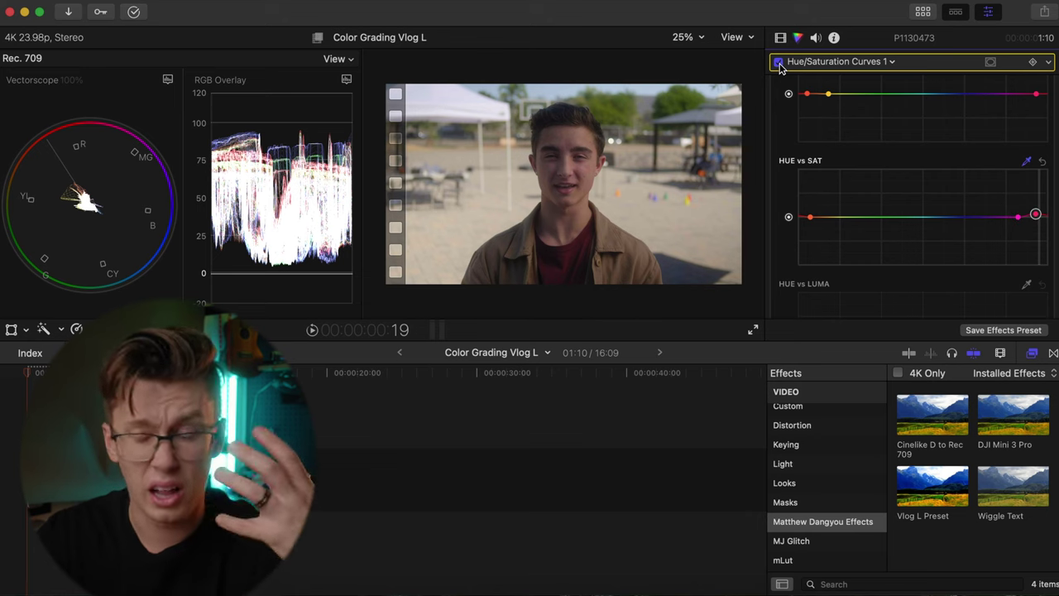
- Raise the yellow point on the Hue vs Hue curve
scroll(855, 77, "up", 3)
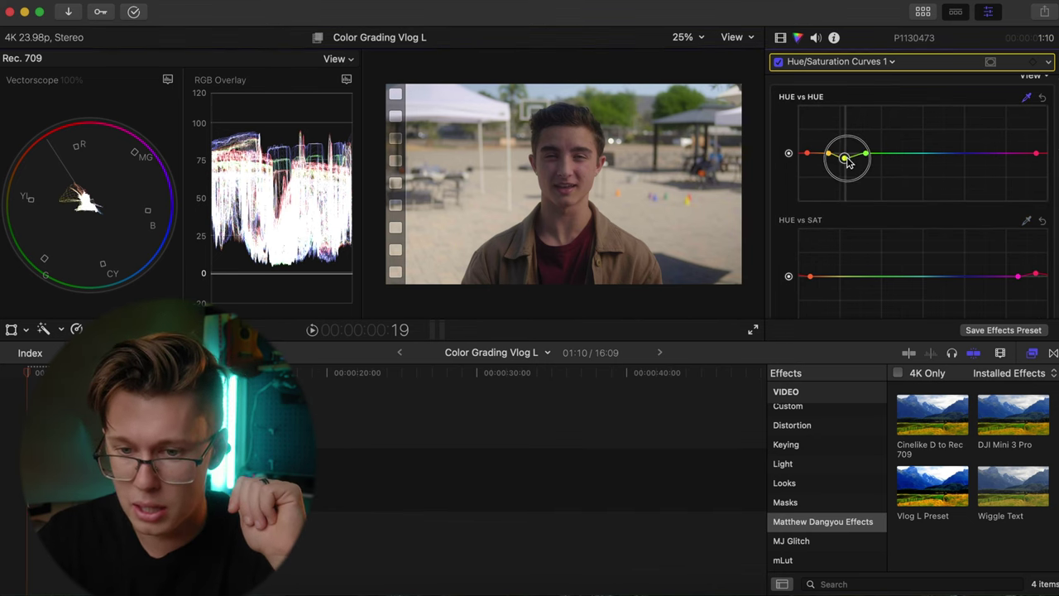
left_click_drag(847, 156, 847, 151)
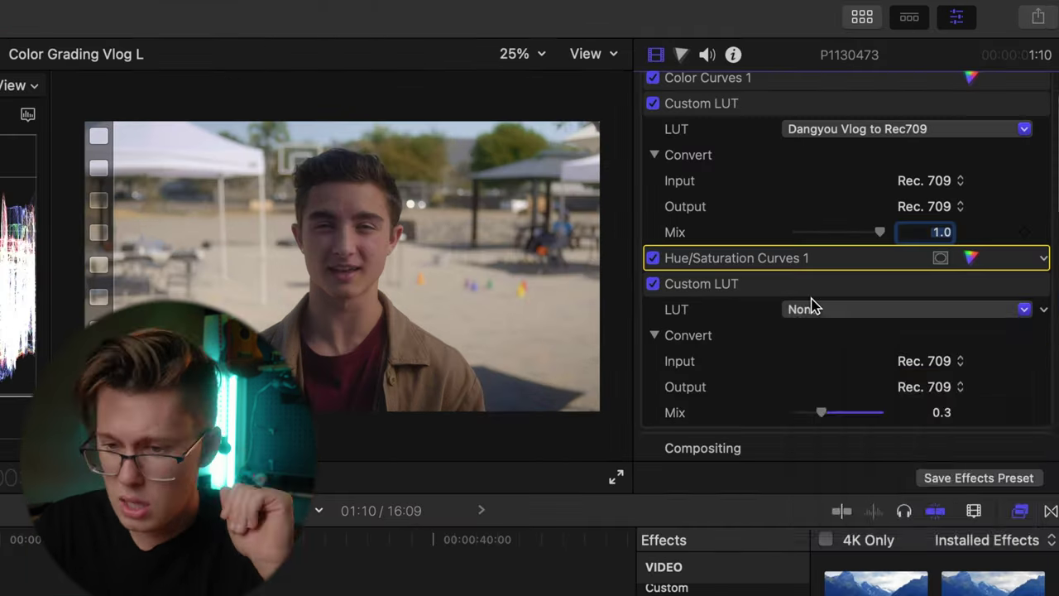
left_click(886, 214)
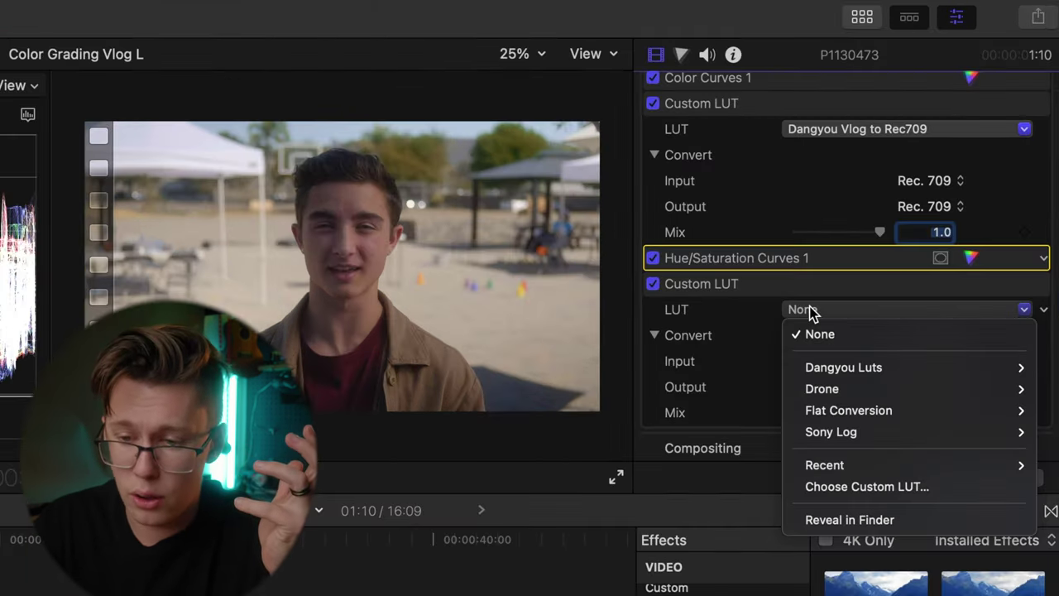
- Apply the Dangyou T&O look to the second Custom LUT and toggle it to compare
mouse_move(815, 366)
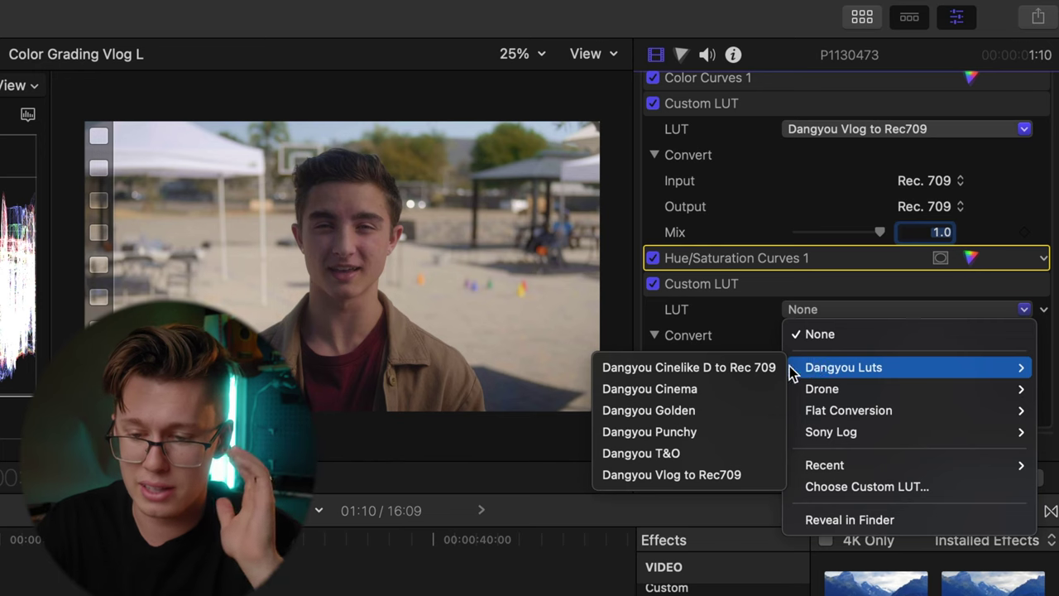
left_click(727, 454)
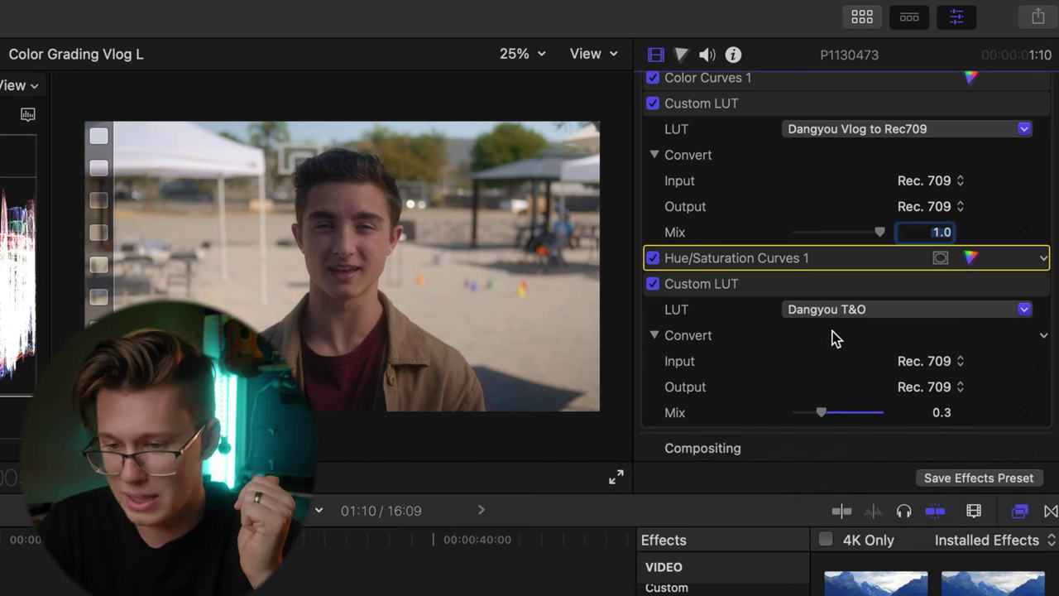
left_click(653, 283)
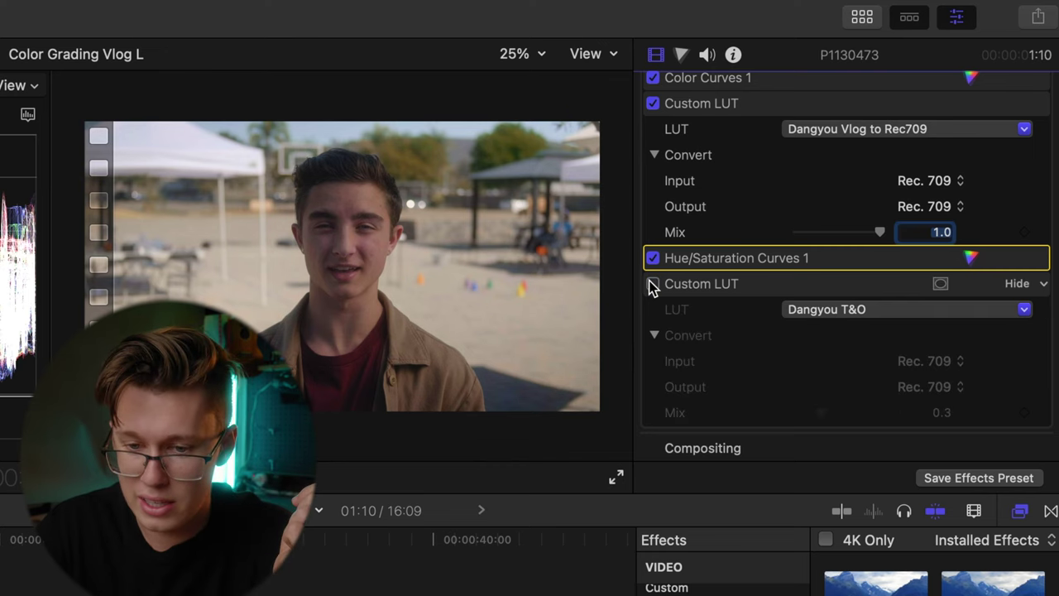
left_click(653, 284)
left_click(653, 284)
left_click(653, 284)
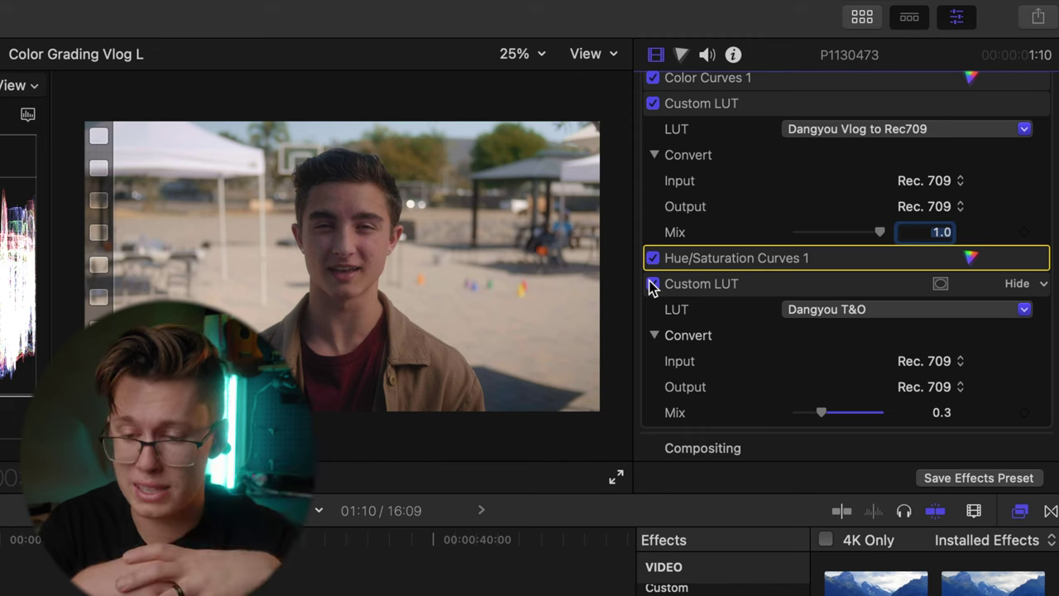
- Try the Dangyou Cinema, Golden and Punchy looks on the second Custom LUT
left_click(821, 311)
mouse_move(799, 369)
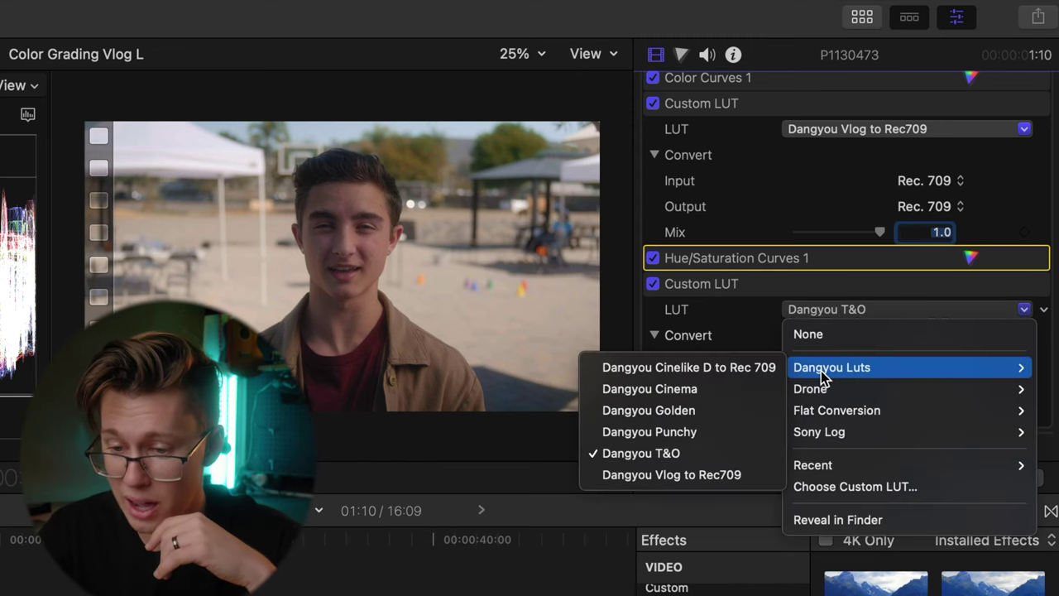
left_click(733, 388)
left_click(833, 308)
mouse_move(832, 367)
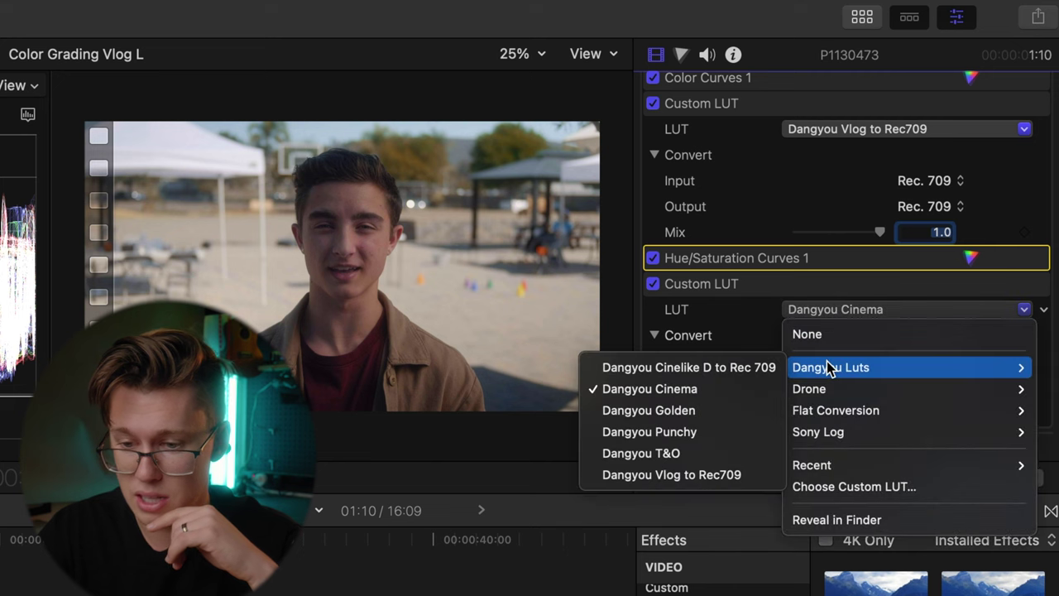
left_click(701, 411)
left_click(825, 309)
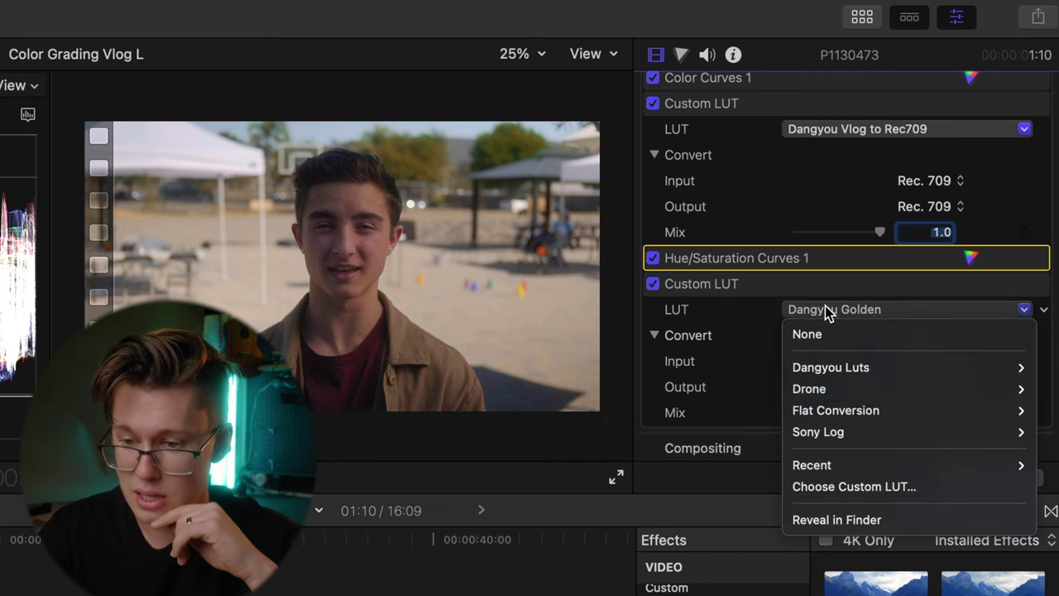
mouse_move(833, 369)
left_click(736, 432)
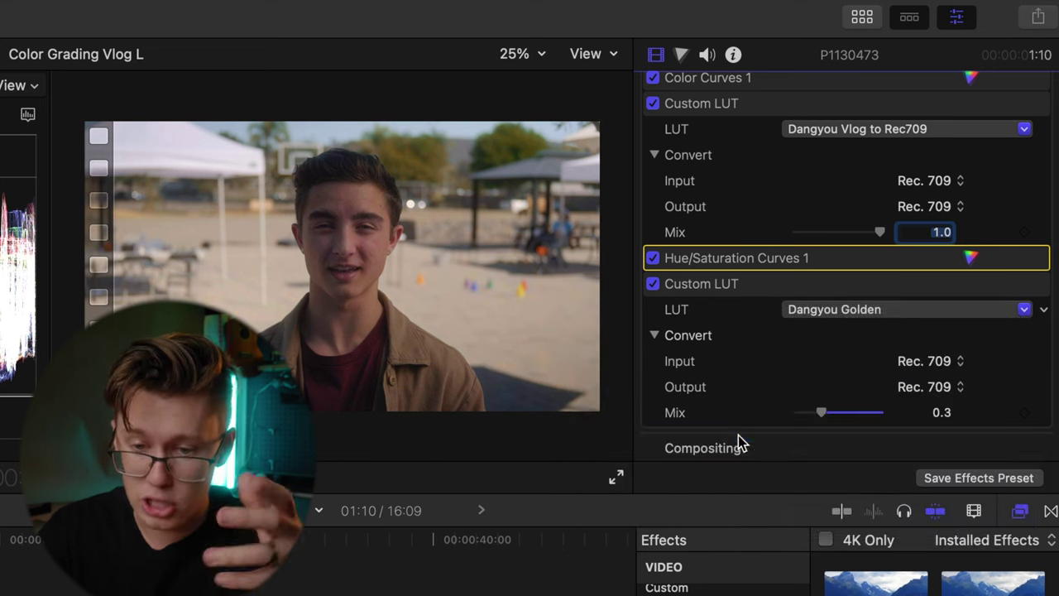
- Settle on Dangyou T&O, then re-enable the conversion LUT and color wheel adjustments
left_click(834, 311)
mouse_move(836, 368)
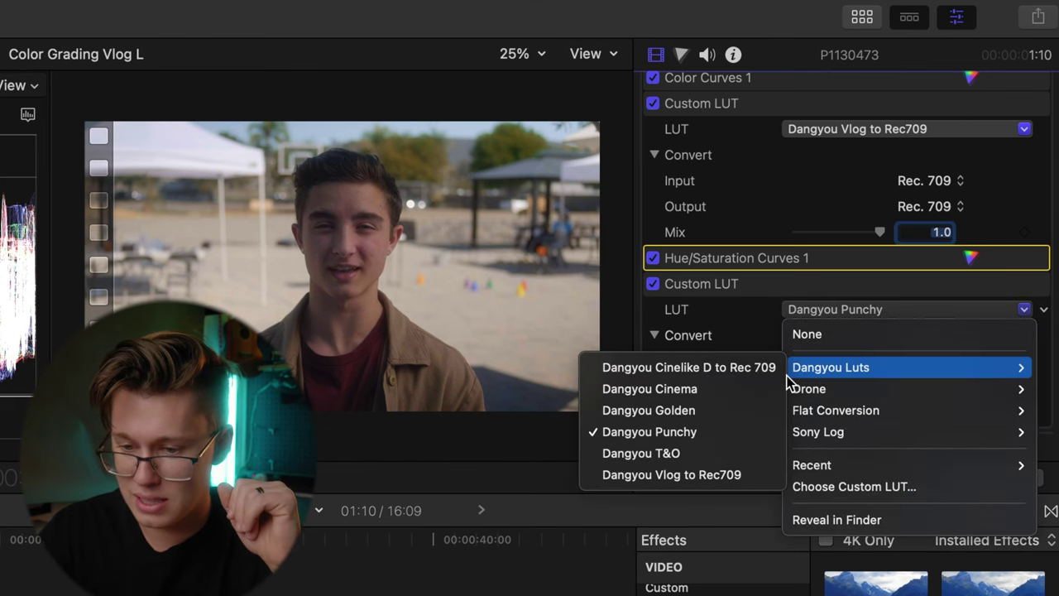
left_click(696, 453)
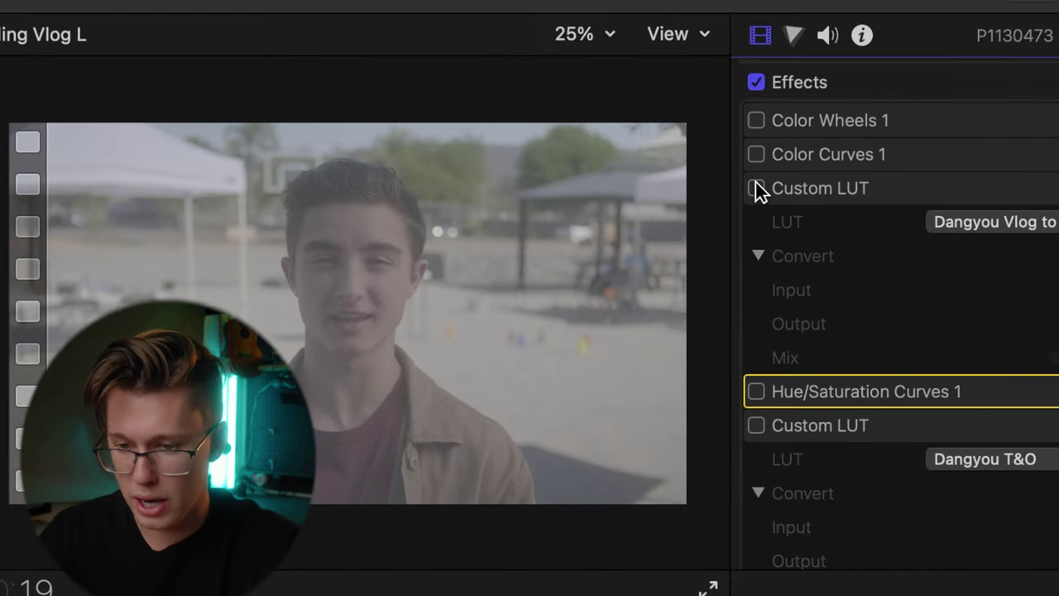
left_click(654, 173)
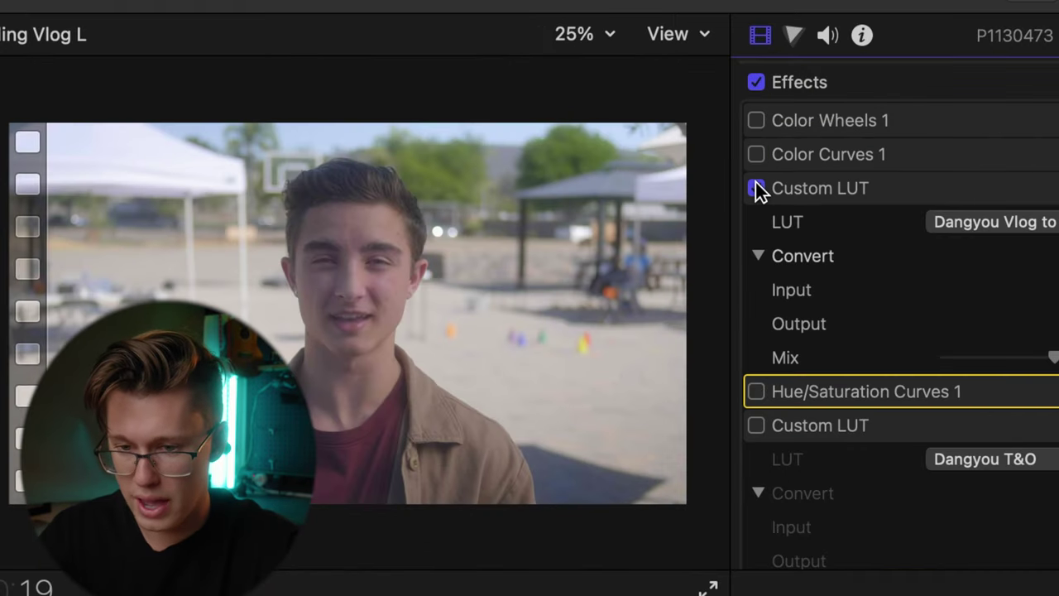
left_click(756, 120)
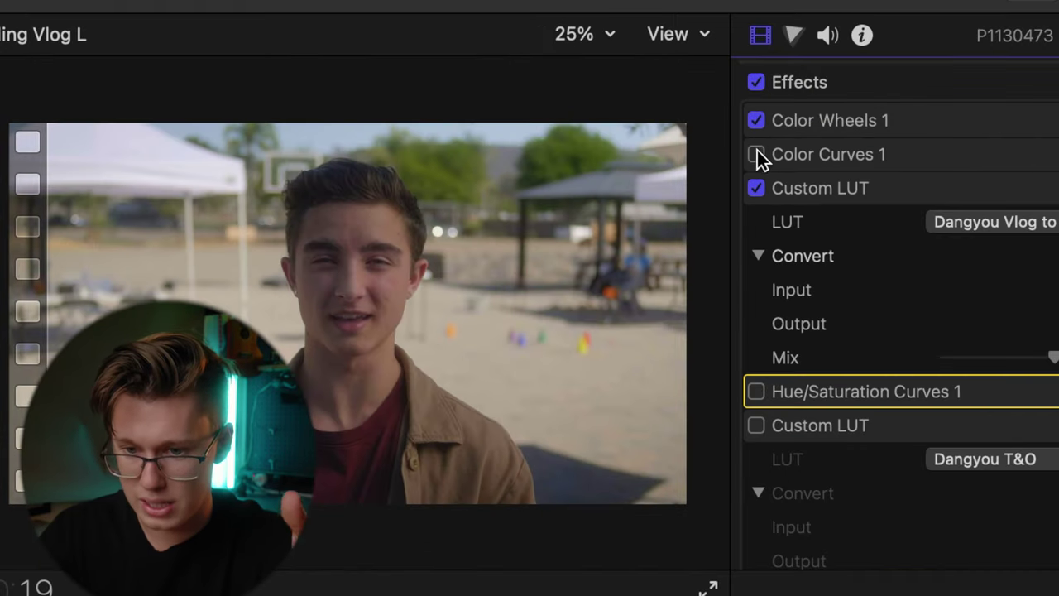
- Re-enable the Hue/Saturation Curves and creative LUT, then disable all effects to view the ungraded clip
left_click(755, 392)
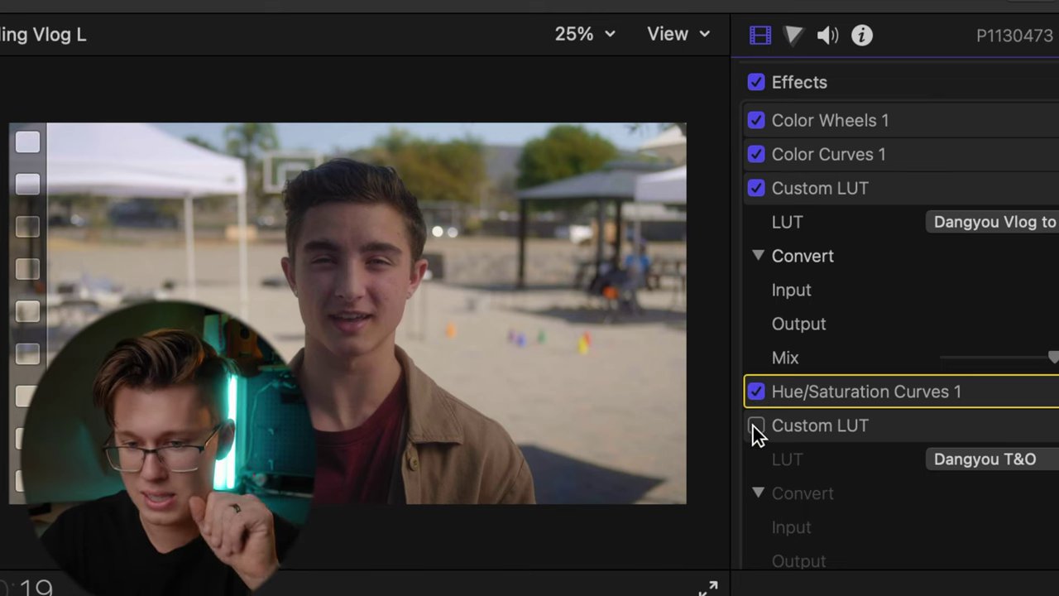
left_click(754, 425)
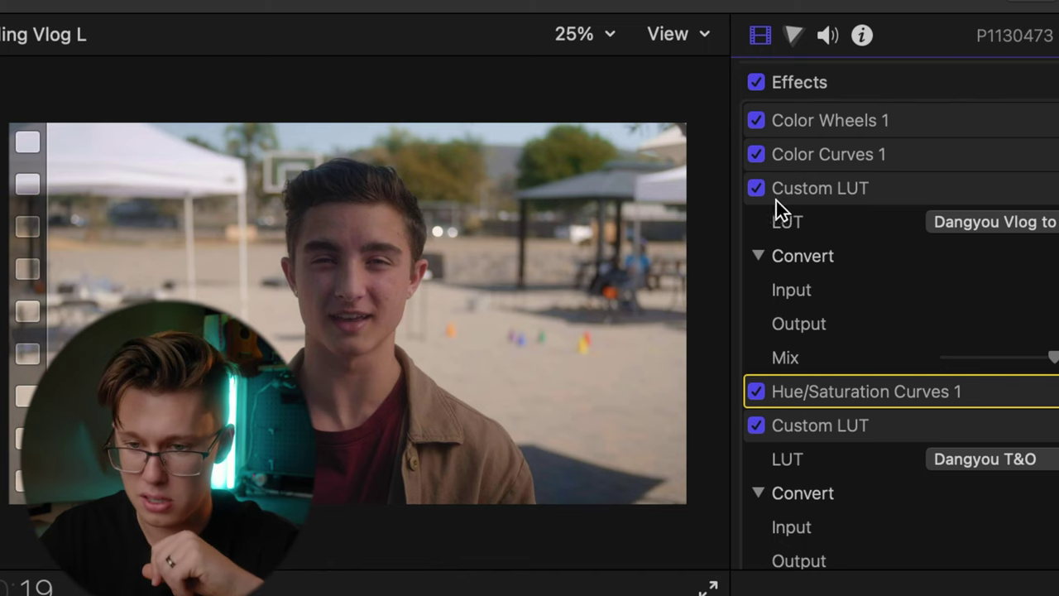
left_click(755, 82)
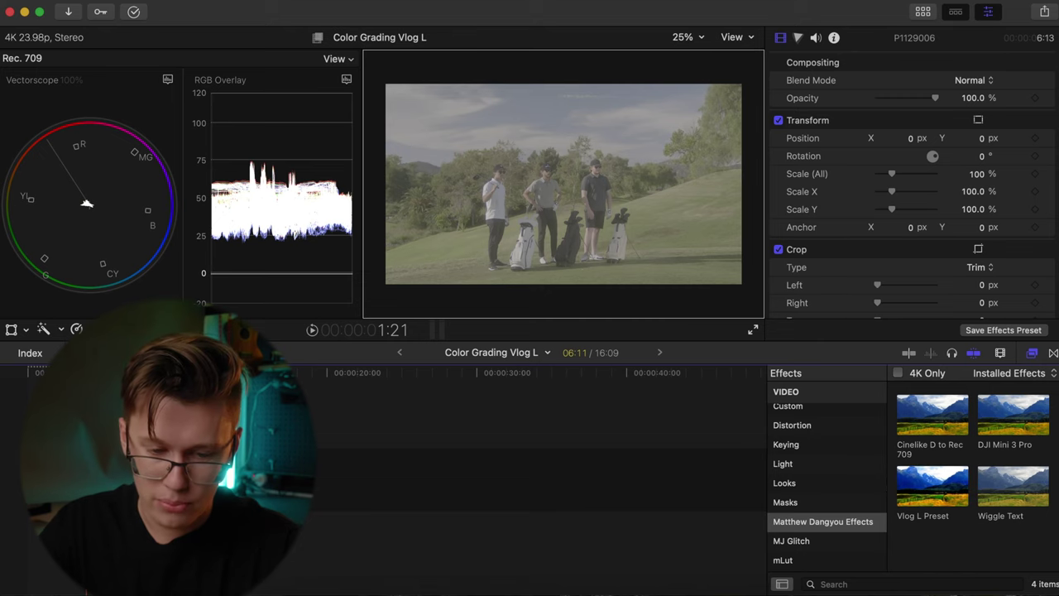
- Open the golf clip's Color Wheels 1 and darken the midtones slightly
scroll(852, 74, "up", 10)
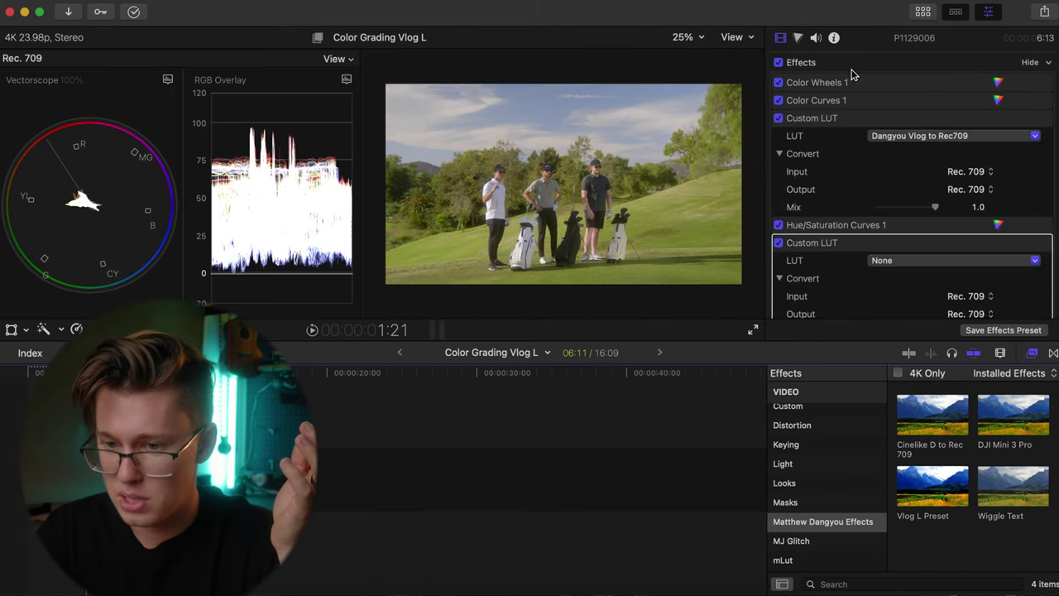
left_click(1001, 83)
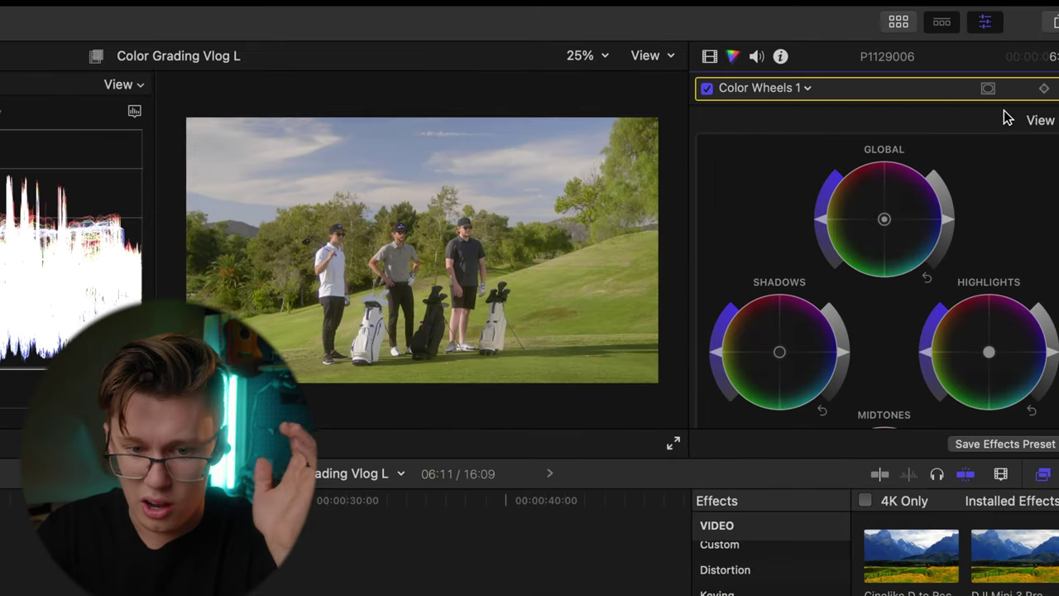
left_click(844, 357)
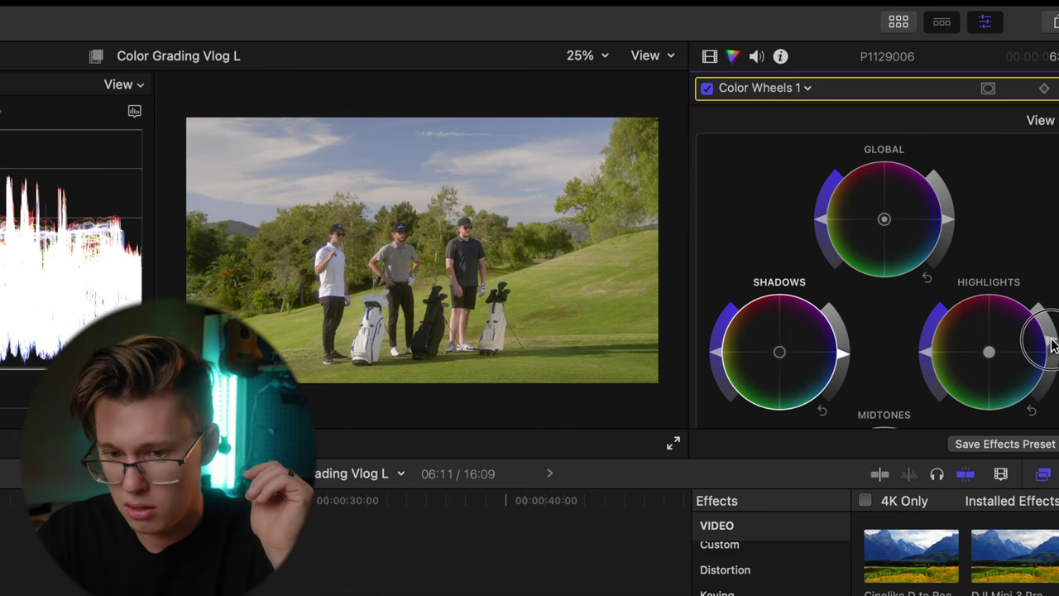
scroll(1053, 352, "down", 2)
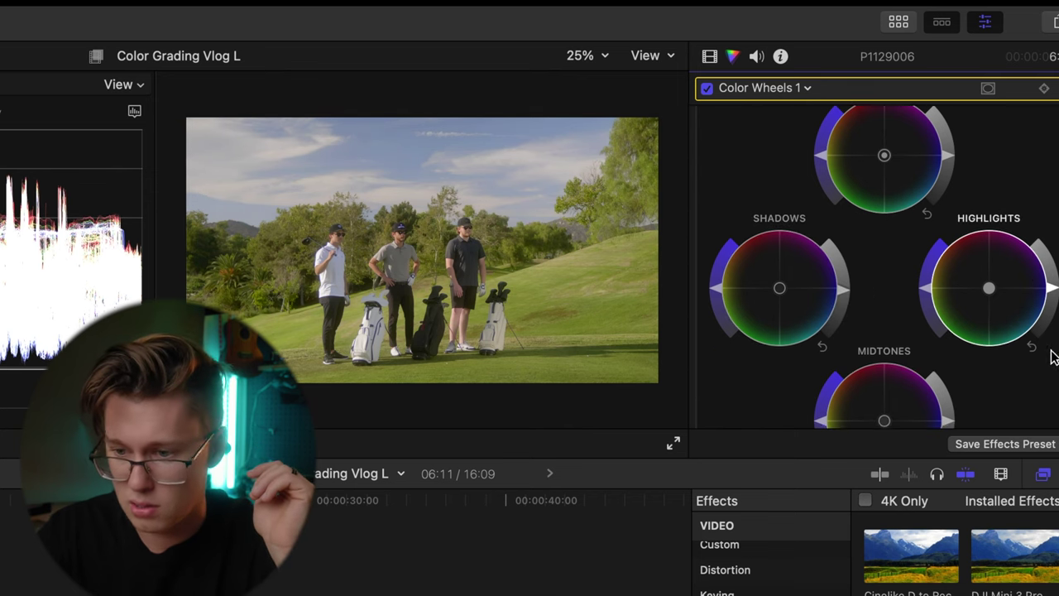
scroll(962, 400, "down", 2)
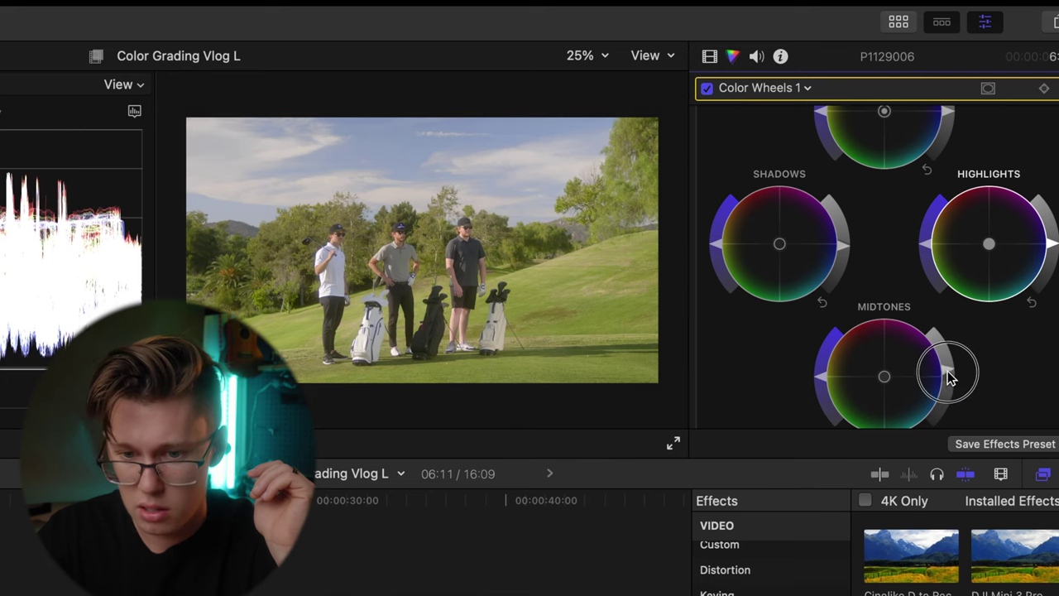
left_click_drag(949, 377, 945, 384)
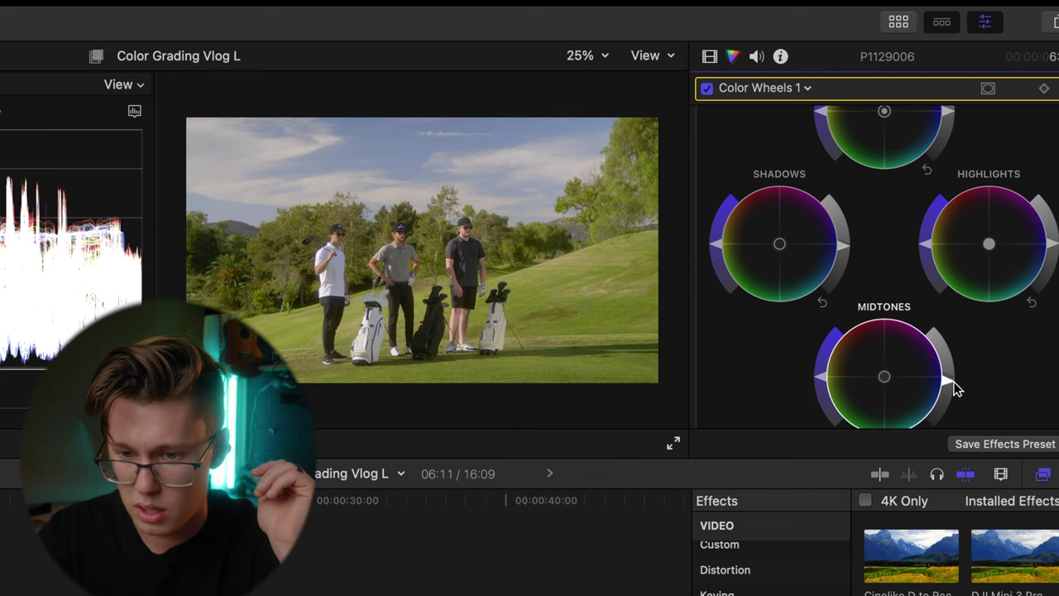
- Cool the golf clip's Temperature to 4963.0
scroll(955, 388, "down", 4)
left_click_drag(851, 338, 865, 360)
left_click(783, 88)
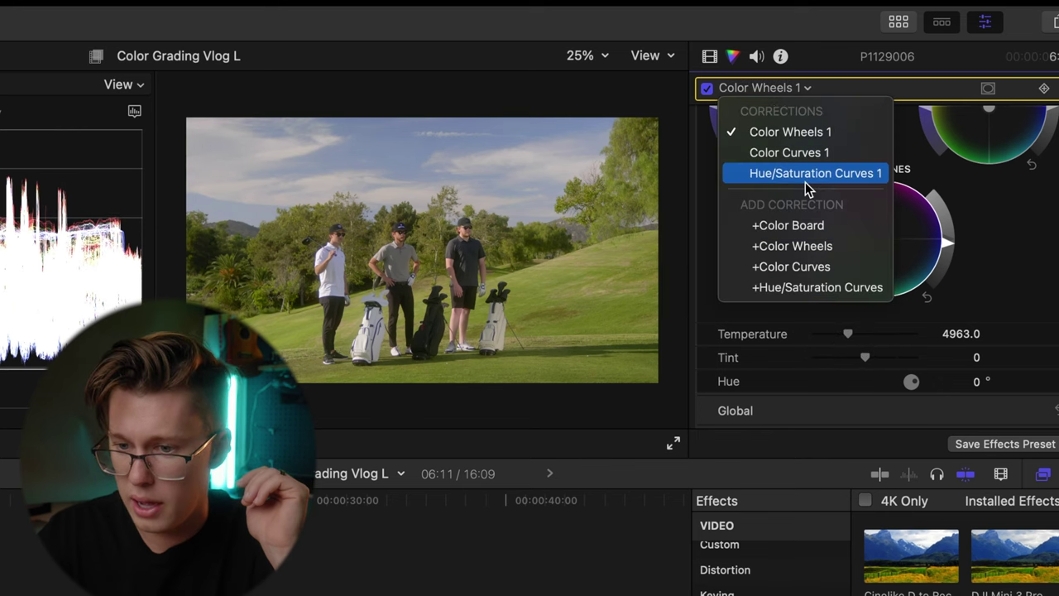
key("Escape")
- Add an upper Luma curve point, then sample the image and nudge the red Hue vs Hue point up
left_click(795, 257)
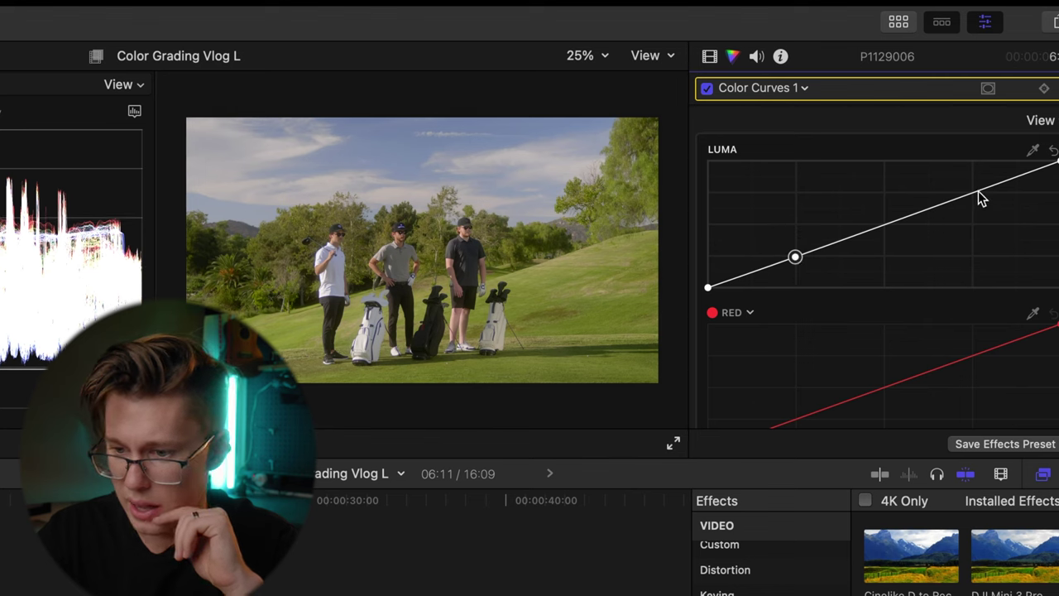
left_click_drag(978, 194, 972, 195)
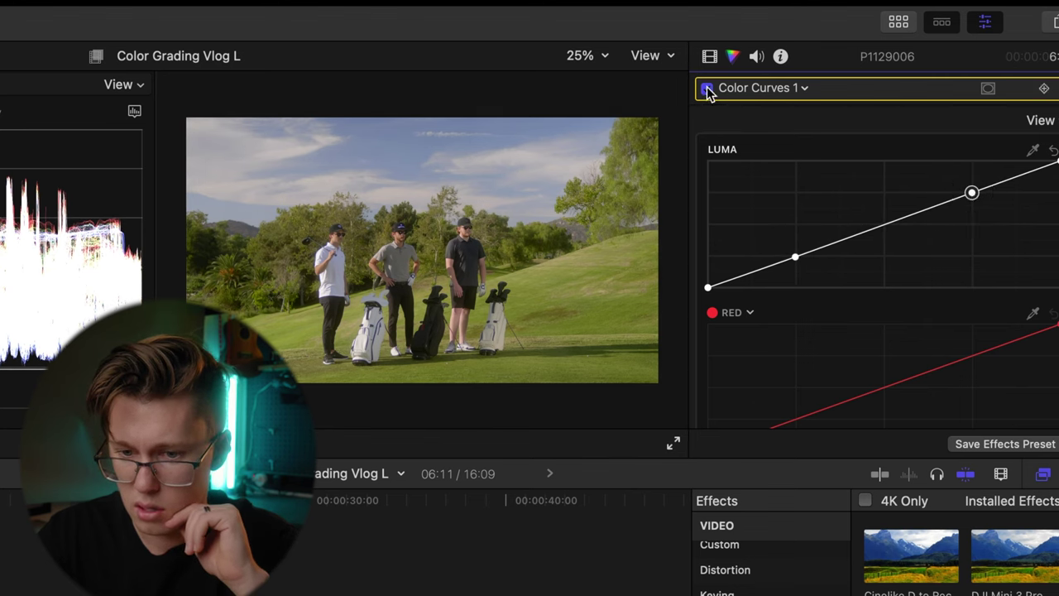
left_click(742, 89)
left_click(787, 170)
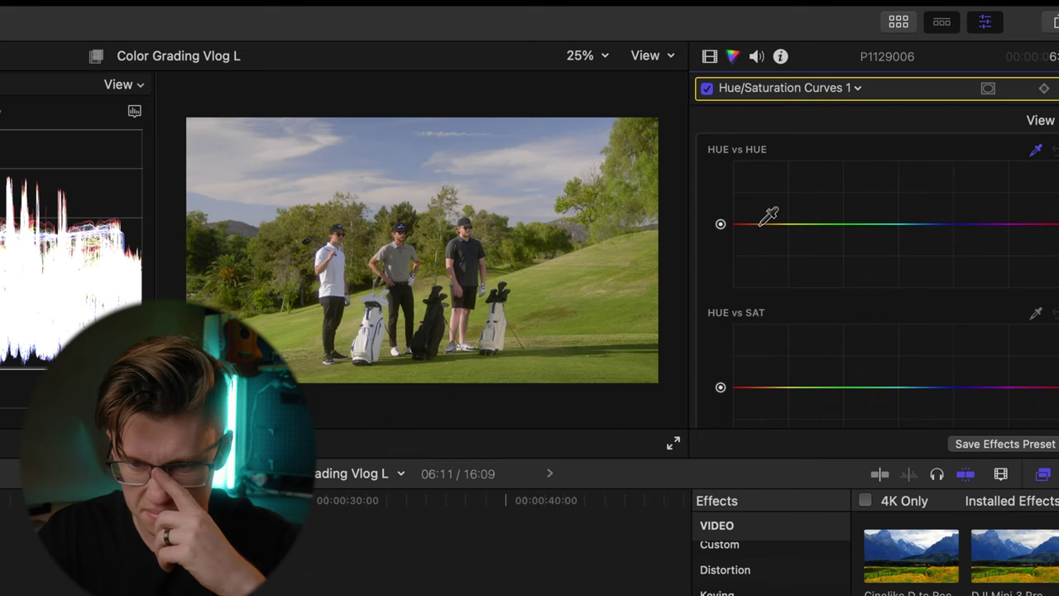
left_click(762, 222)
left_click(752, 228)
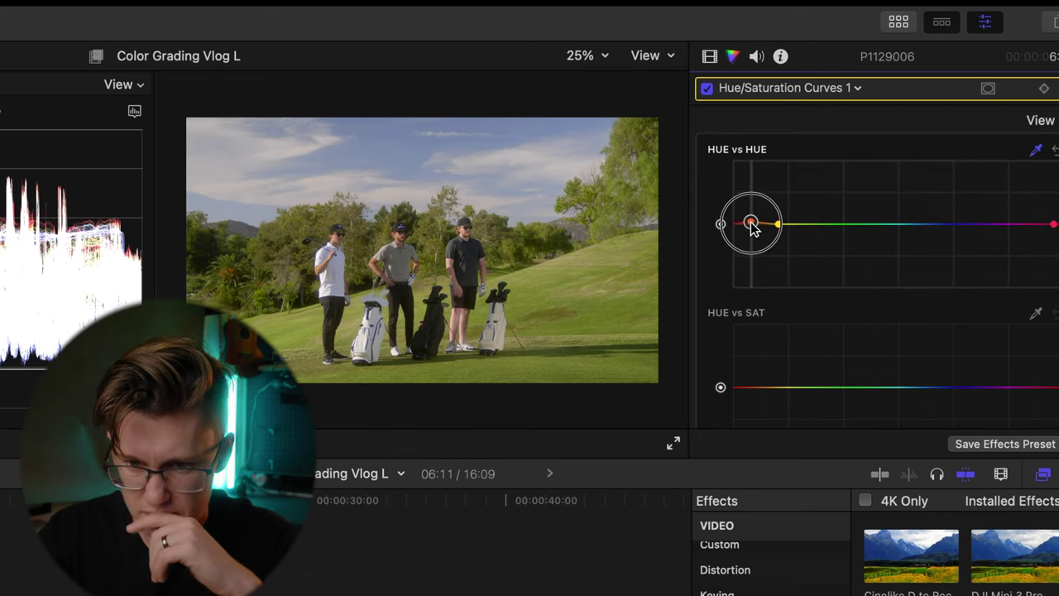
left_click_drag(751, 230, 750, 228)
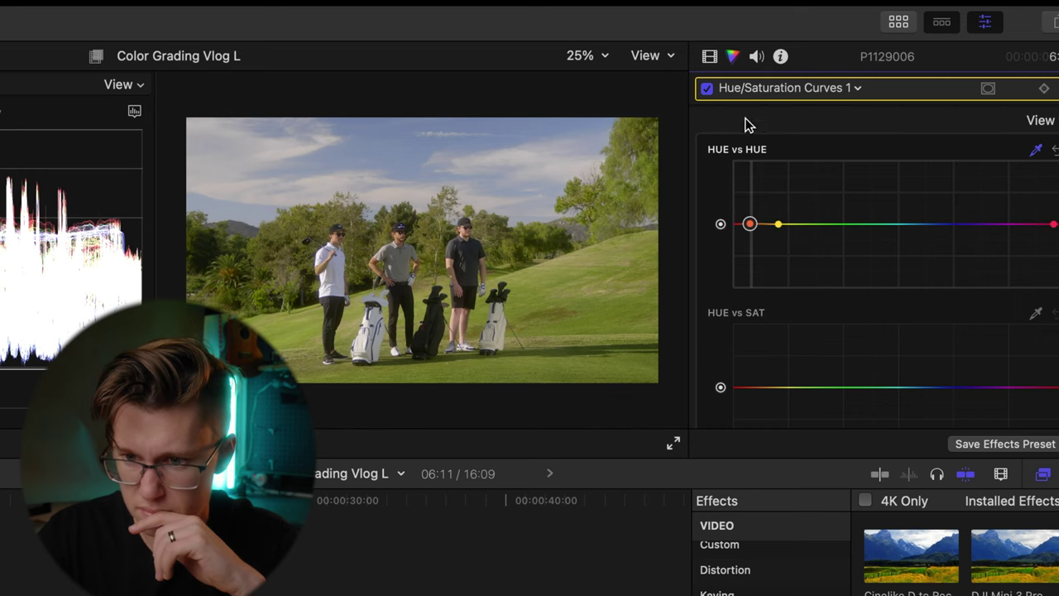
- Set the golf clip's second Custom LUT to Dangyou Luts > Dangyou Punchy
key("ctrl+Tab")
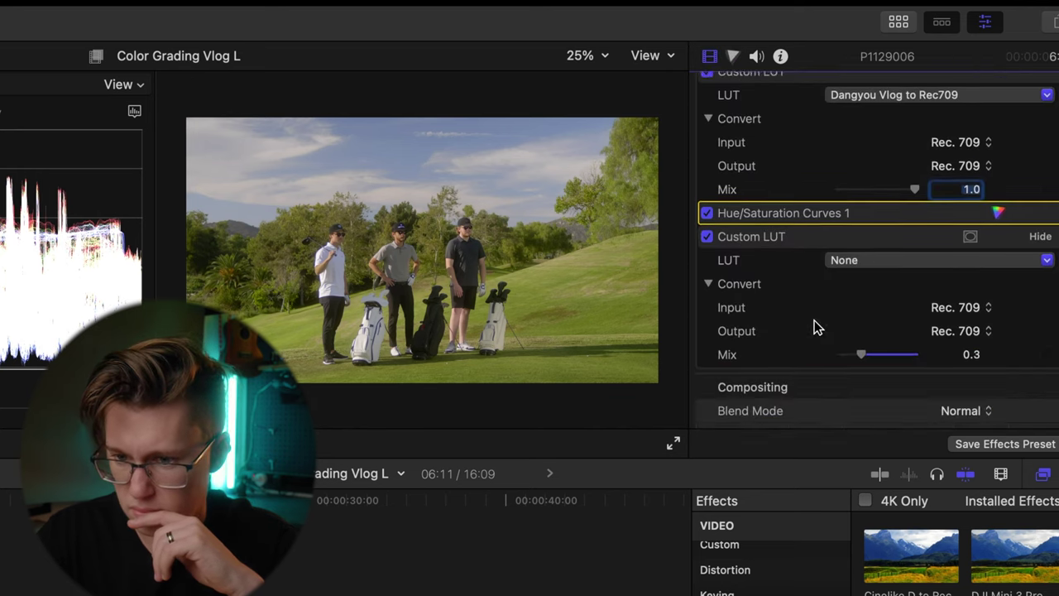
scroll(844, 264, "down", 2)
left_click(868, 183)
mouse_move(879, 246)
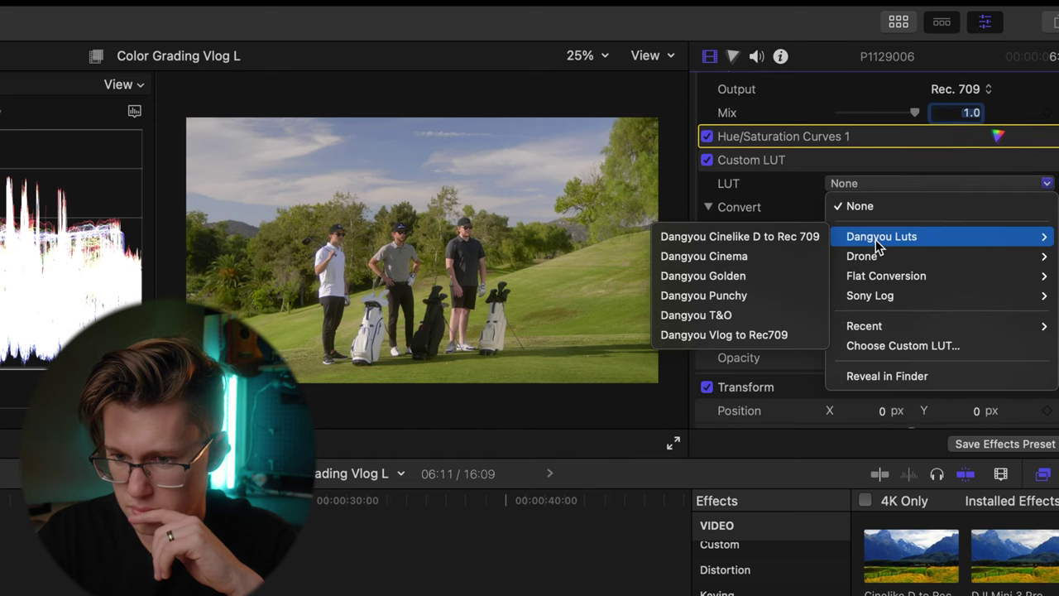
left_click(763, 299)
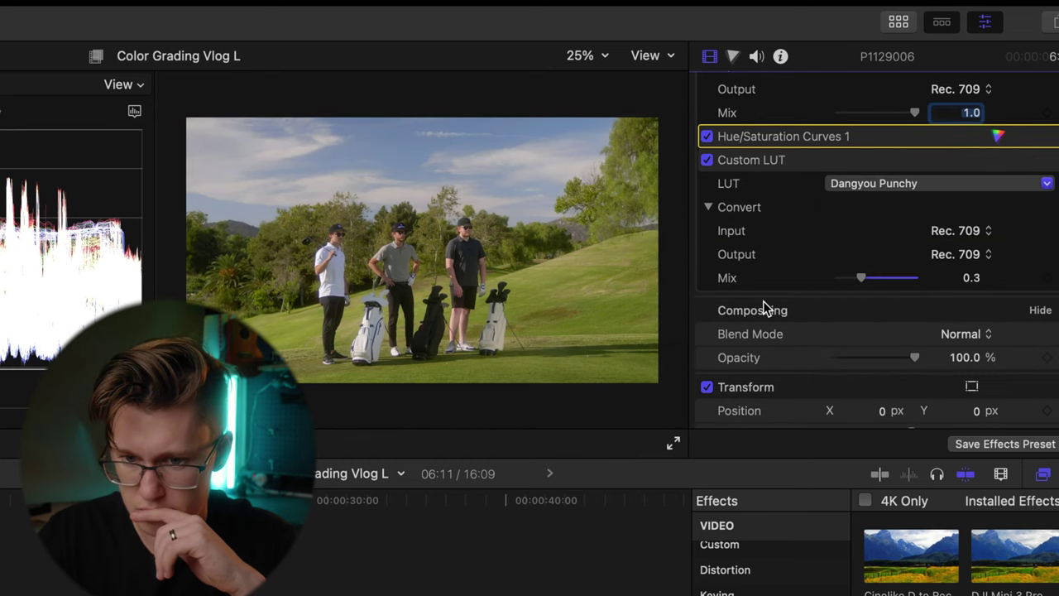
- Disable the Punchy LUT, hue/sat curves, conversion LUT, color curves and color wheels to compare
left_click(708, 161)
left_click(707, 136)
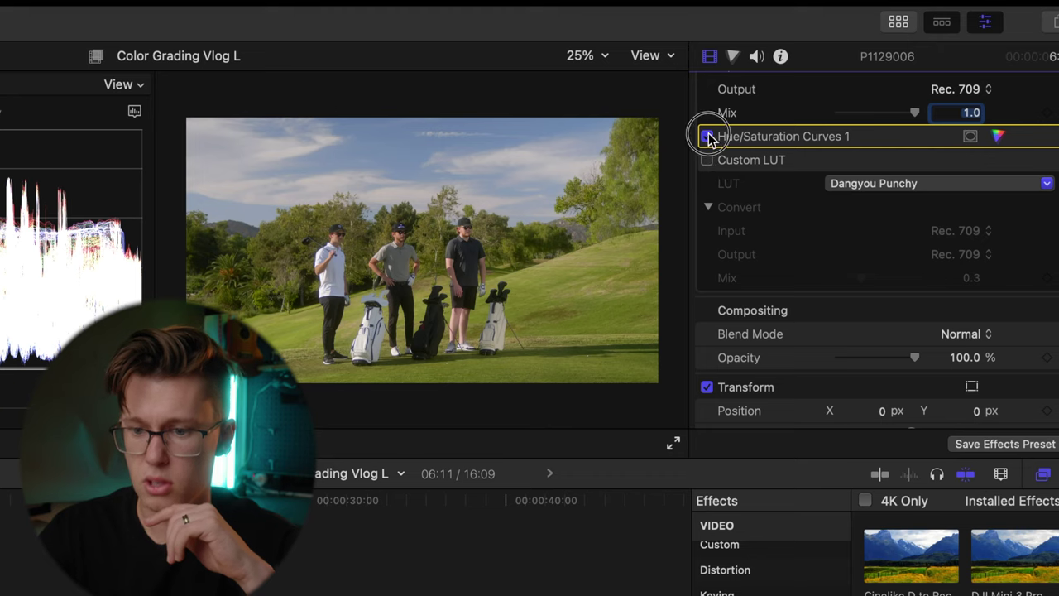
scroll(709, 138, "up", 4)
left_click(708, 164)
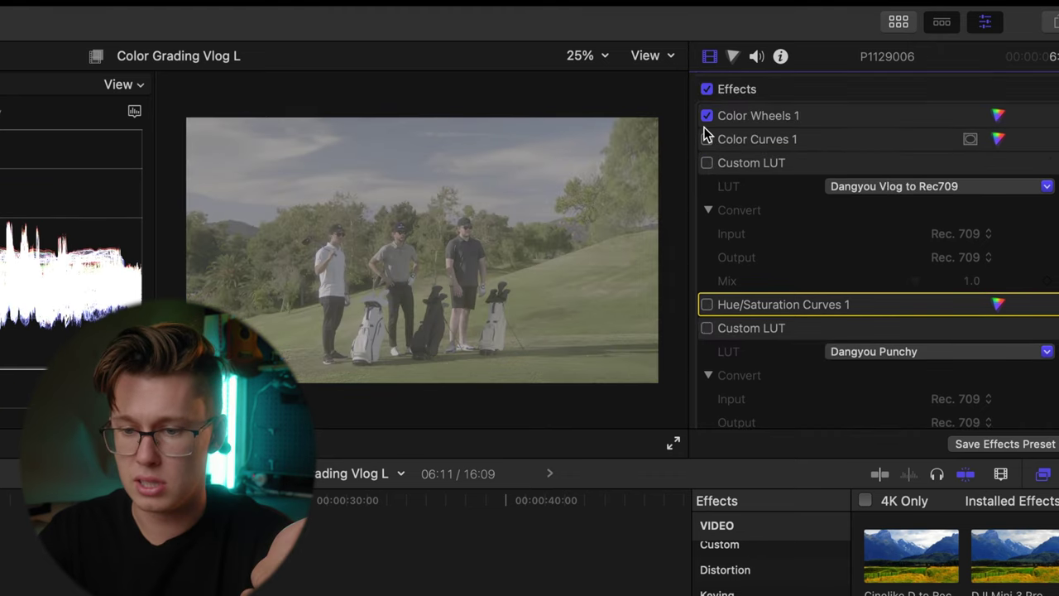
left_click(707, 139)
left_click(708, 117)
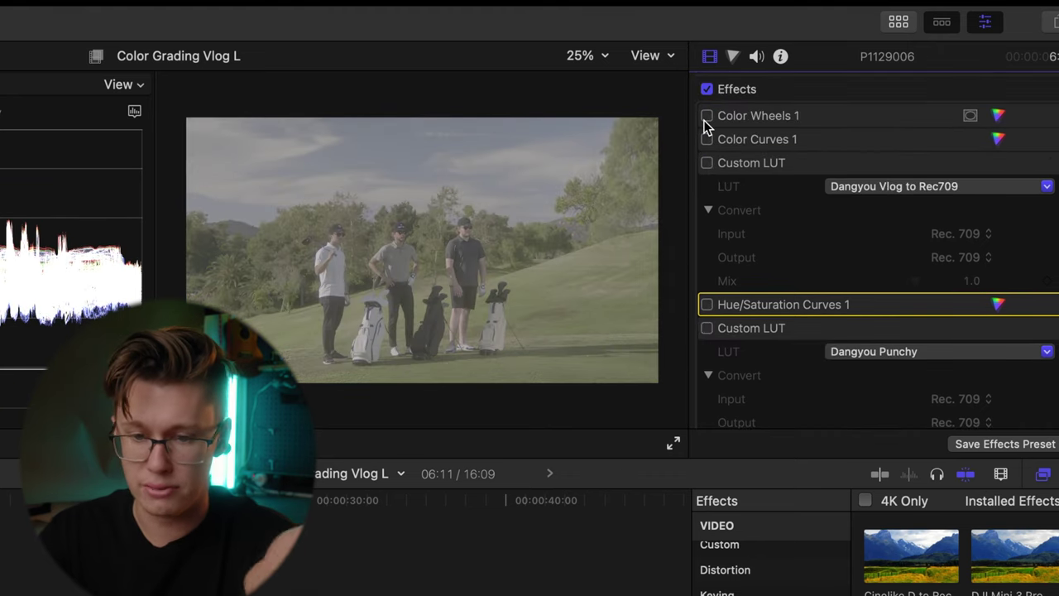
- Re-enable the conversion LUT, color wheels, color curves, hue/sat curves and Punchy LUT
left_click(707, 163)
left_click(707, 117)
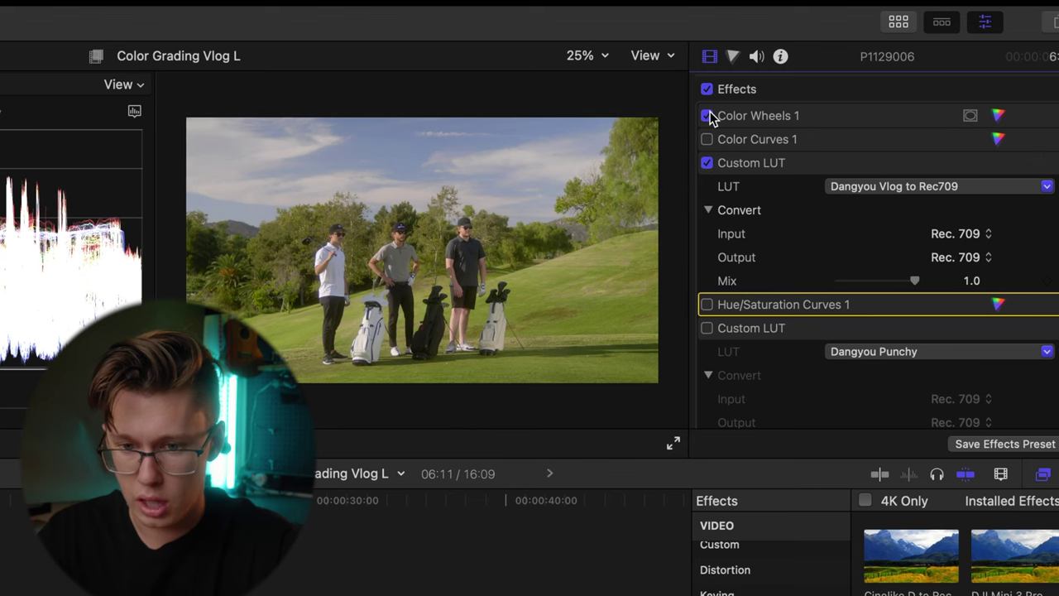
left_click(707, 139)
scroll(713, 178, "down", 3)
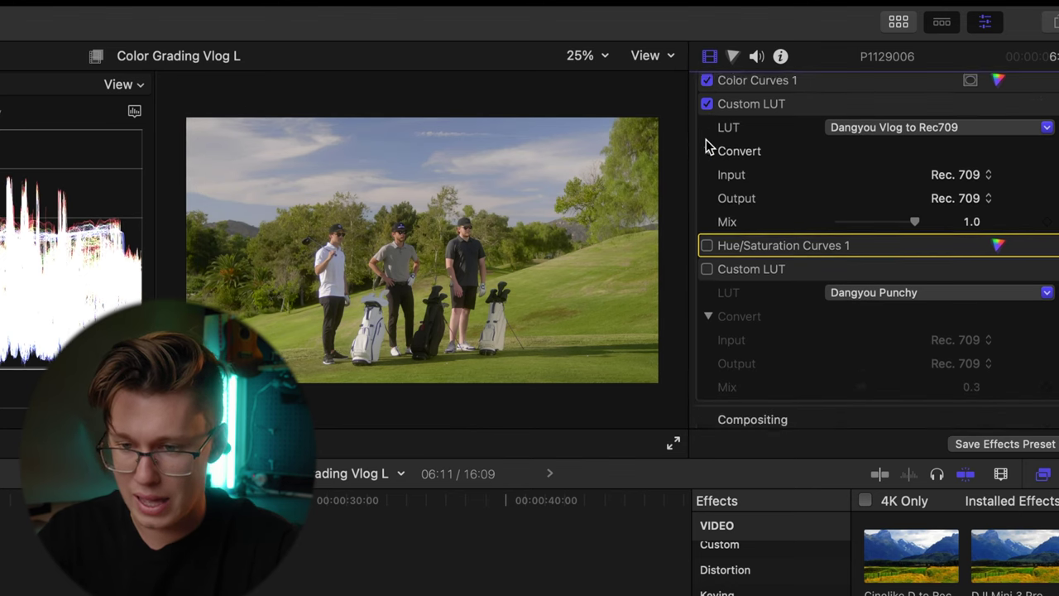
left_click(707, 202)
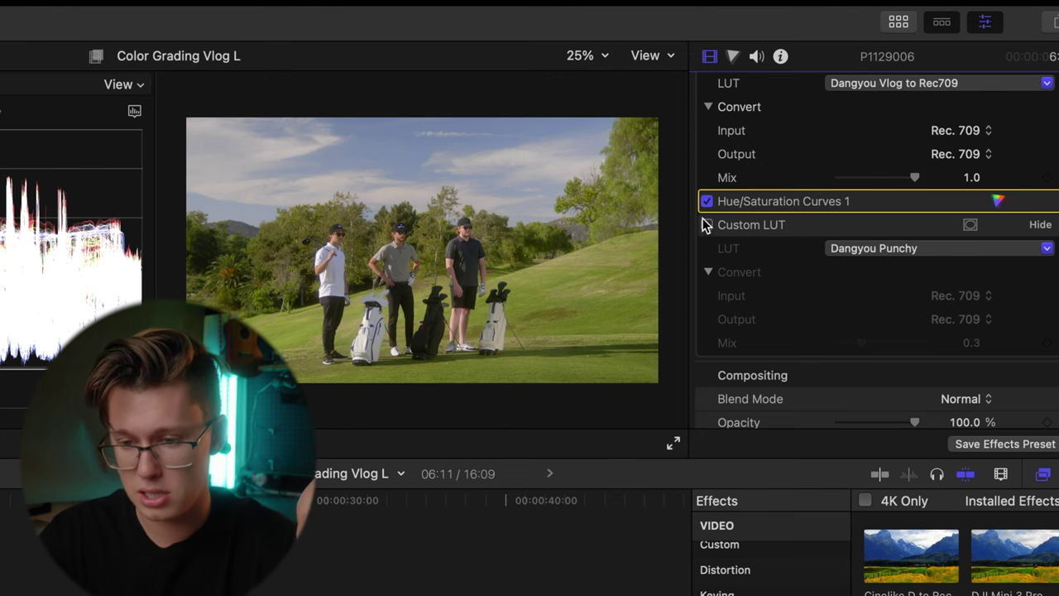
left_click(707, 225)
scroll(707, 229, "up", 1)
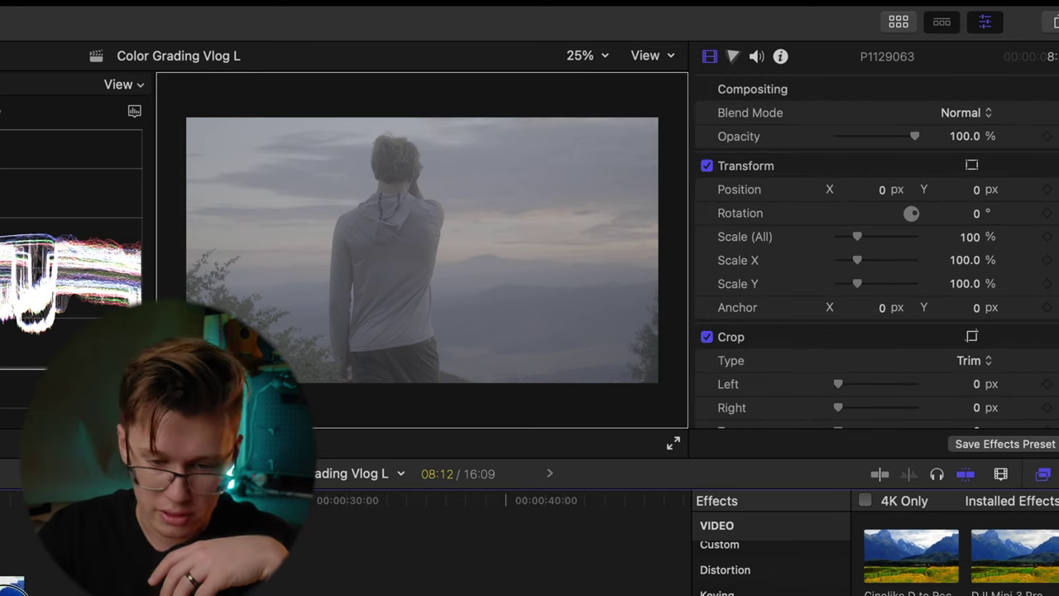
- Adjust the sunset clip's Shadows, Highlights and Midtones brightness in Color Wheels 1
scroll(735, 111, "up", 10)
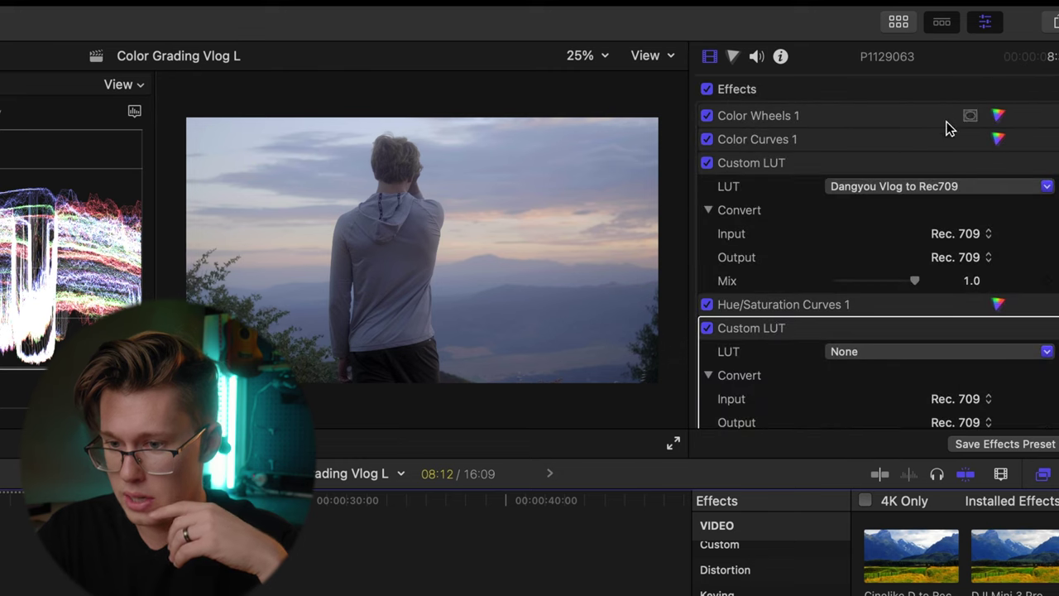
left_click(997, 115)
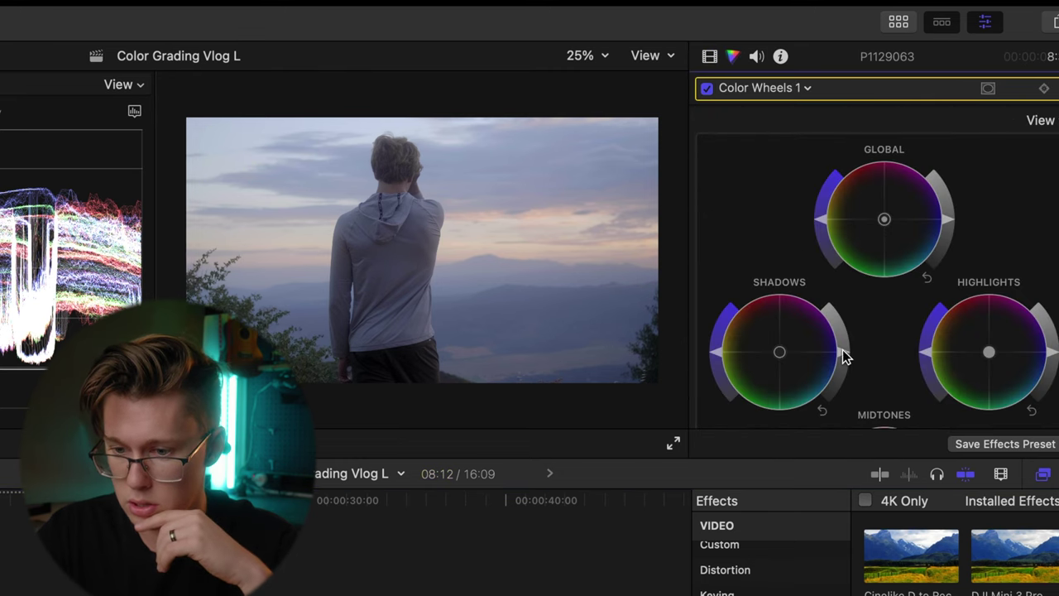
left_click_drag(842, 356, 840, 357)
left_click_drag(1042, 340, 1048, 349)
scroll(959, 413, "down", 2)
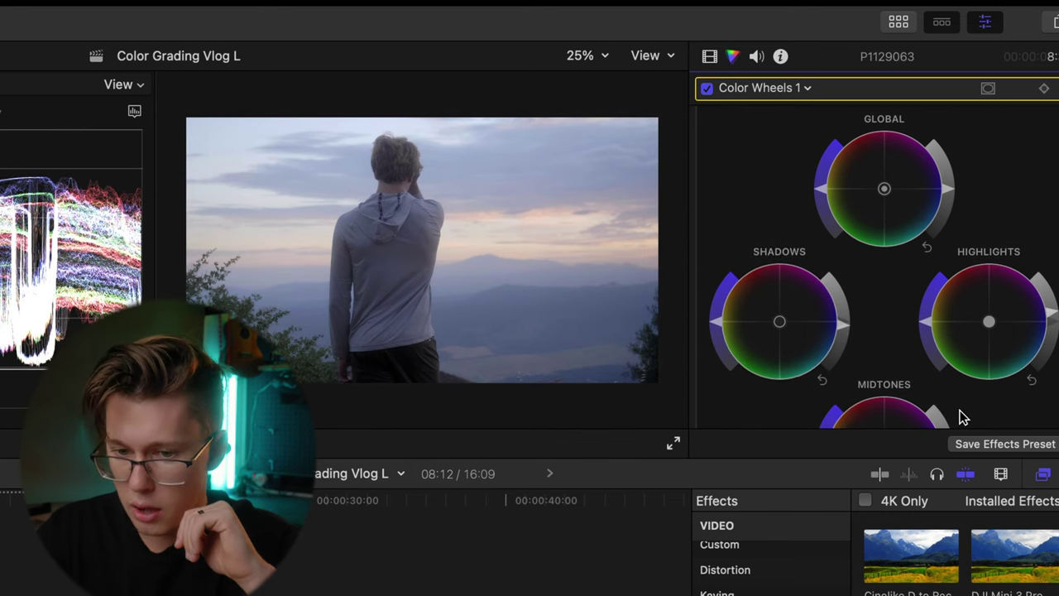
scroll(960, 417, "down", 4)
left_click_drag(950, 264, 949, 268)
- Warm the sunset clip's Temperature to about 5949 with Tint 4
scroll(949, 267, "down", 1)
left_click_drag(849, 312, 870, 335)
left_click(757, 87)
left_click(782, 151)
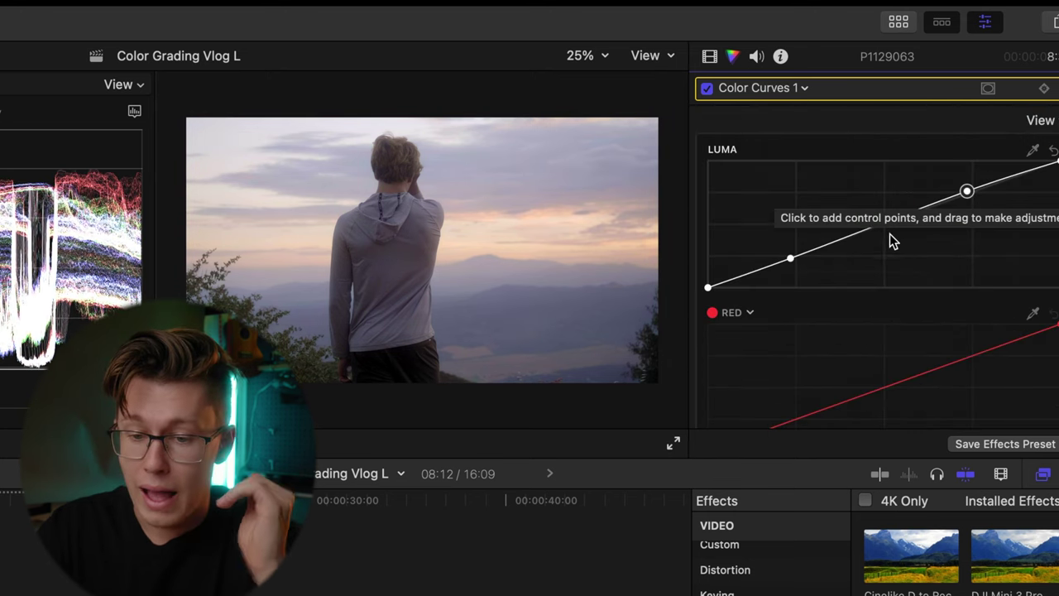
- Sample the orange sky in Hue vs Hue and Hue vs Sat, shifting its hue and boosting saturation
left_click(706, 89)
left_click(706, 89)
left_click(765, 88)
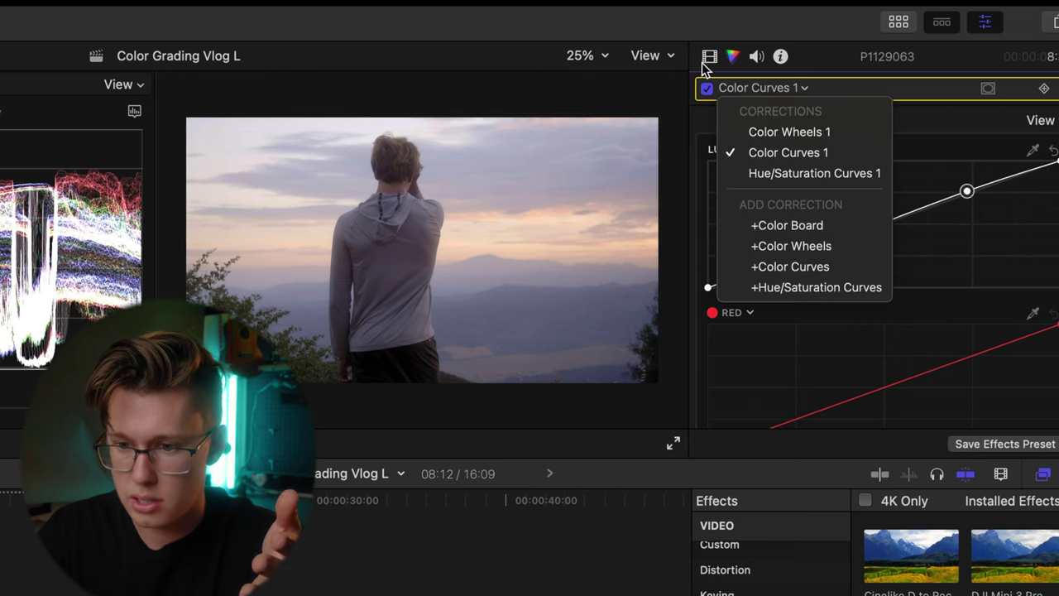
left_click(763, 174)
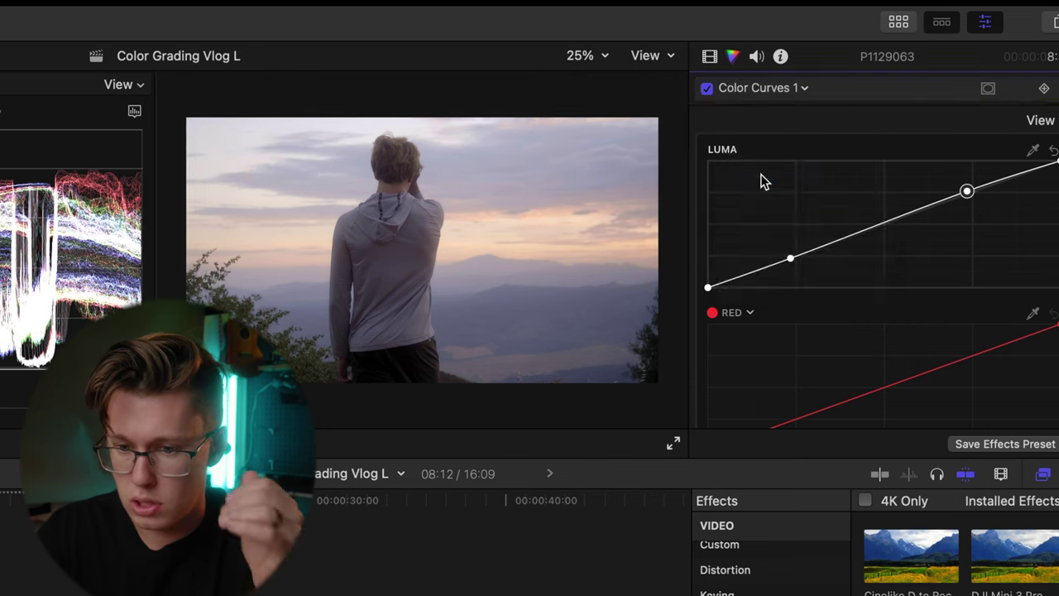
left_click(1035, 150)
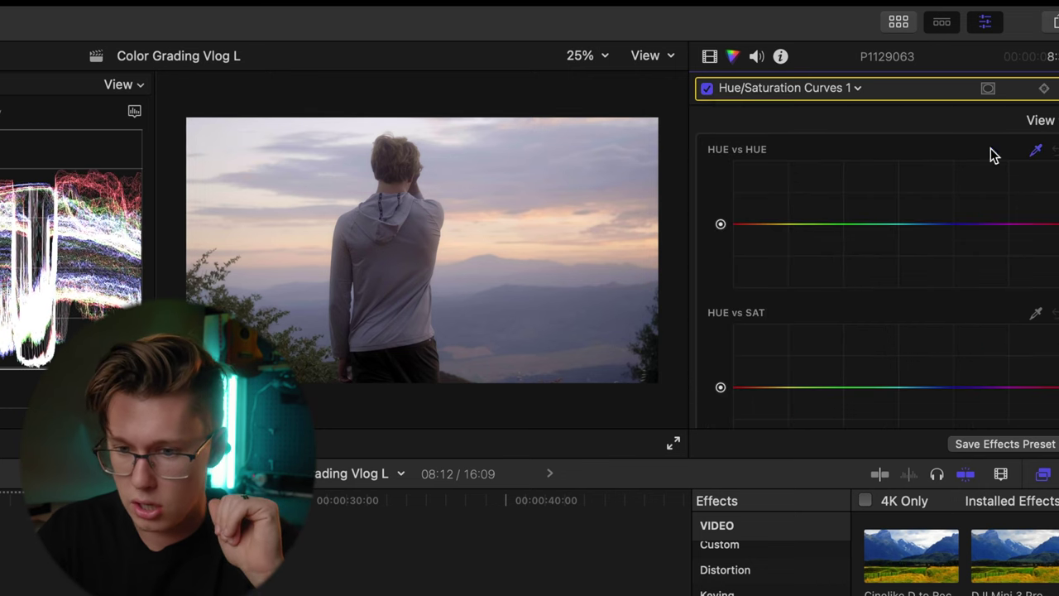
left_click(780, 229)
left_click_drag(760, 228, 759, 228)
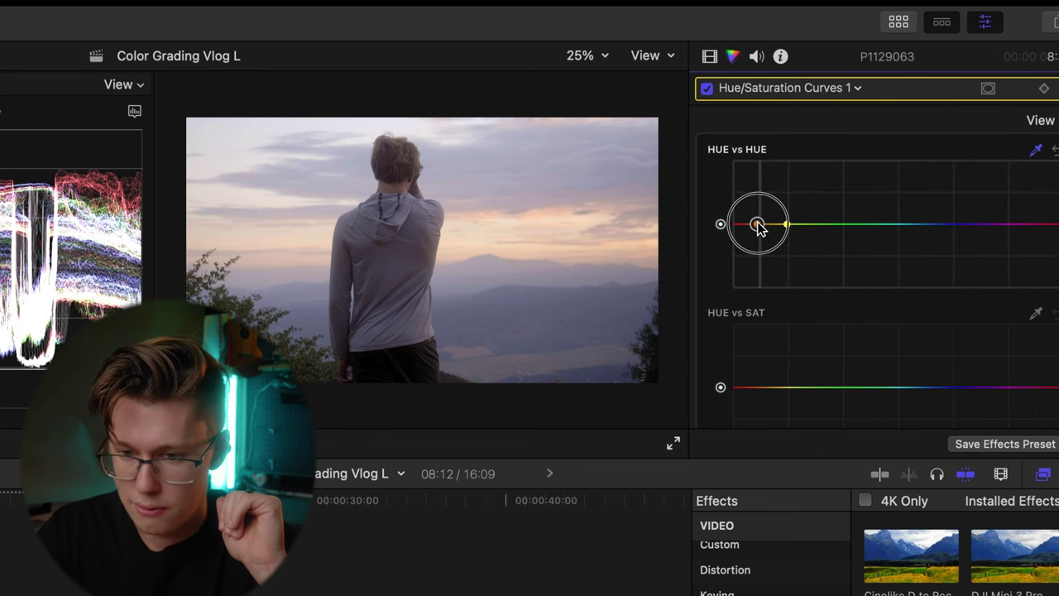
left_click(1036, 314)
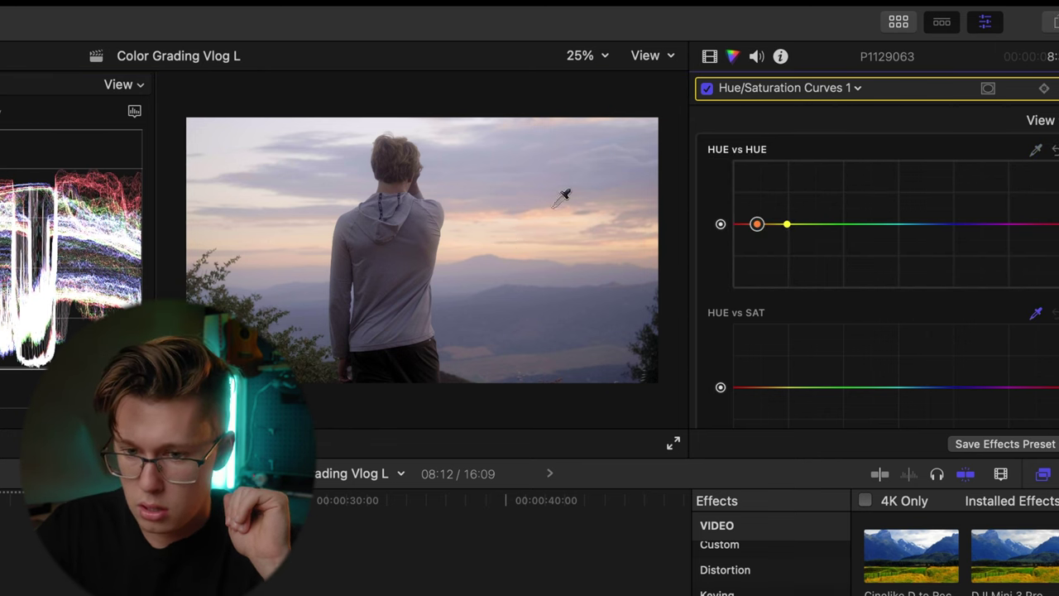
left_click(759, 386)
left_click_drag(759, 388, 758, 366)
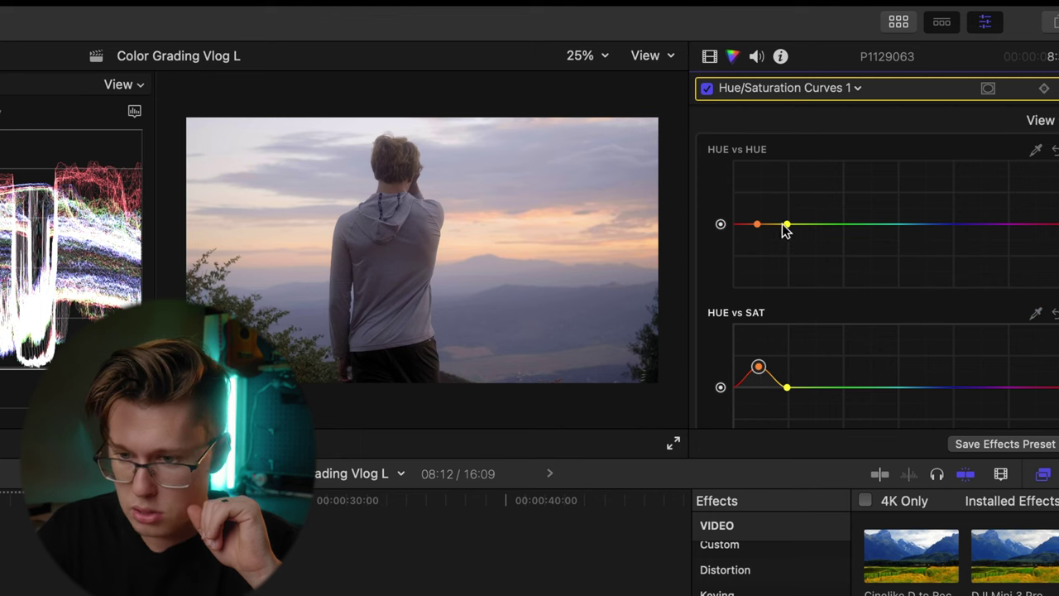
- Sample the blue-purple tones in Hue vs Hue and shift their hue, narrowing it with an extra point
left_click(1035, 148)
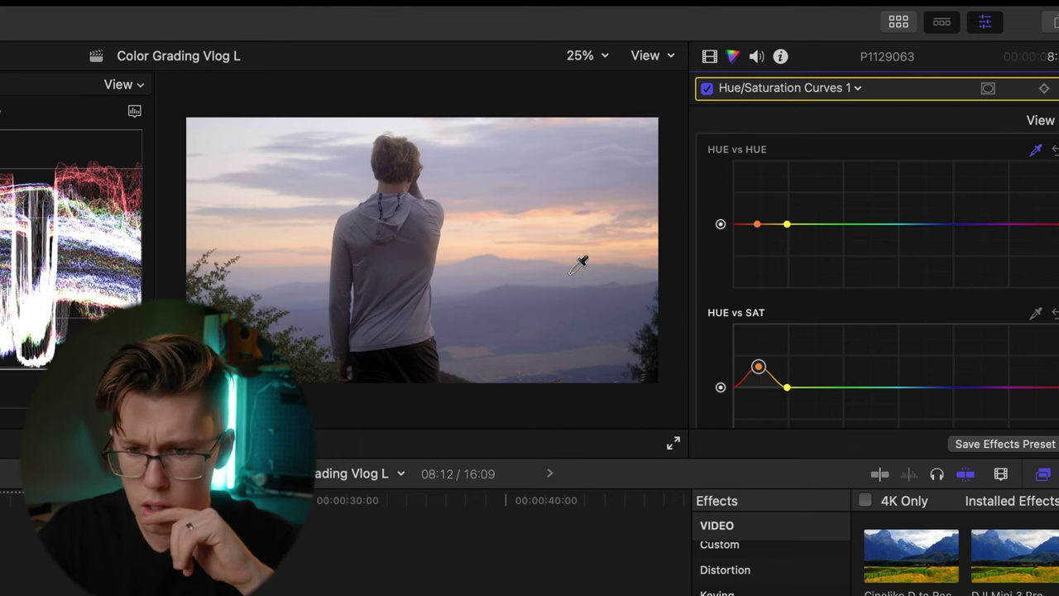
left_click(974, 223)
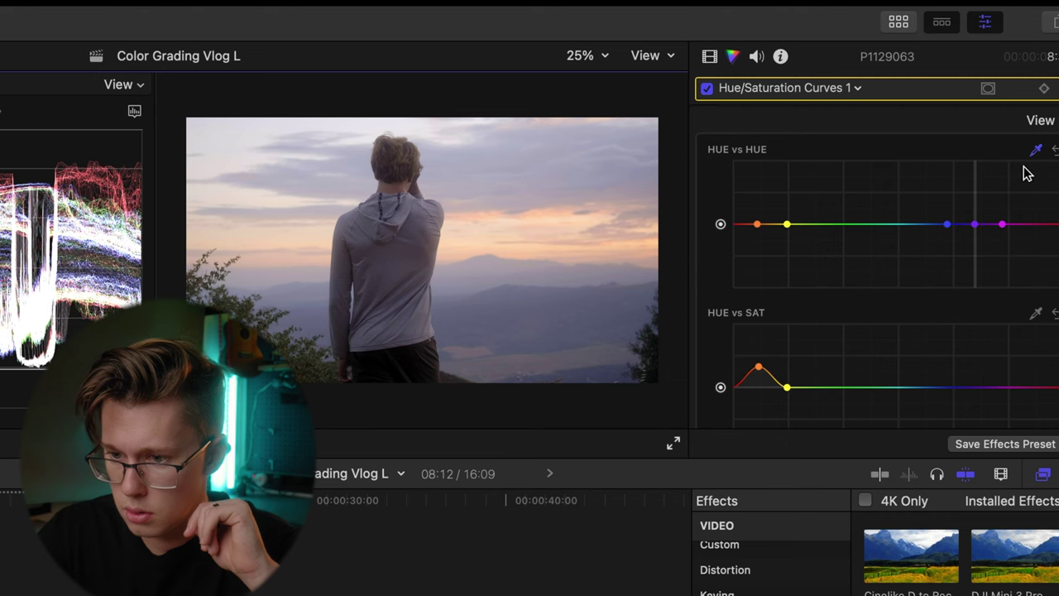
mouse_move(975, 225)
left_mouse_down()
mouse_move(977, 238)
mouse_move(976, 207)
left_mouse_up()
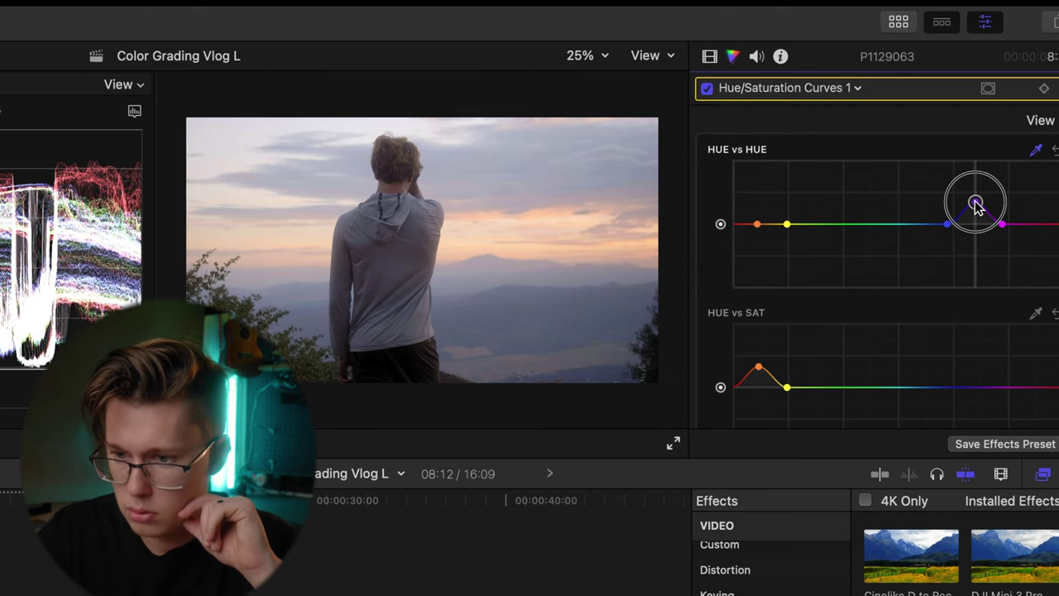
left_click(916, 224)
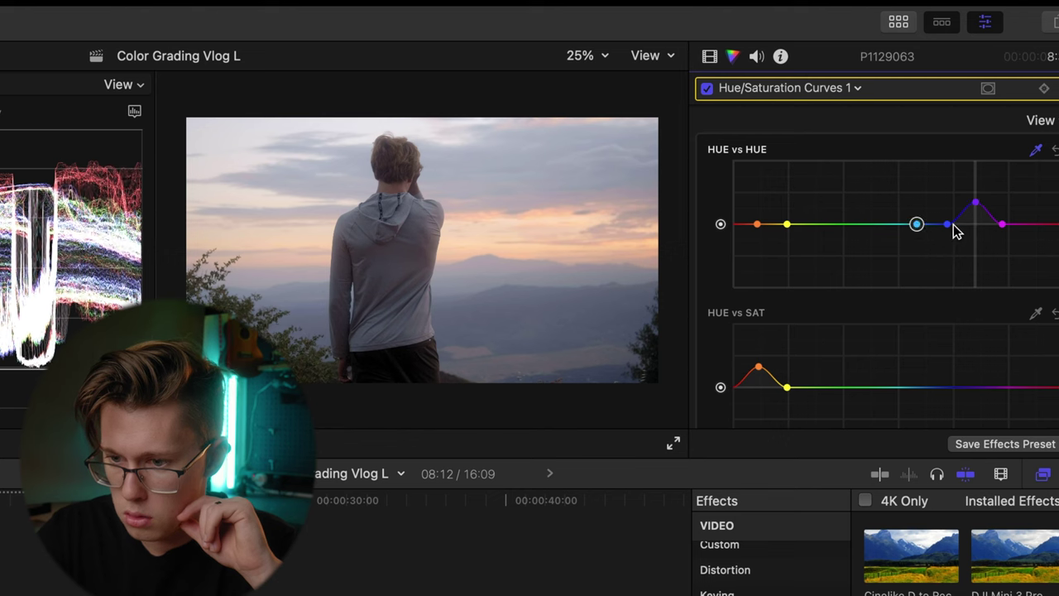
left_click_drag(946, 224, 946, 219)
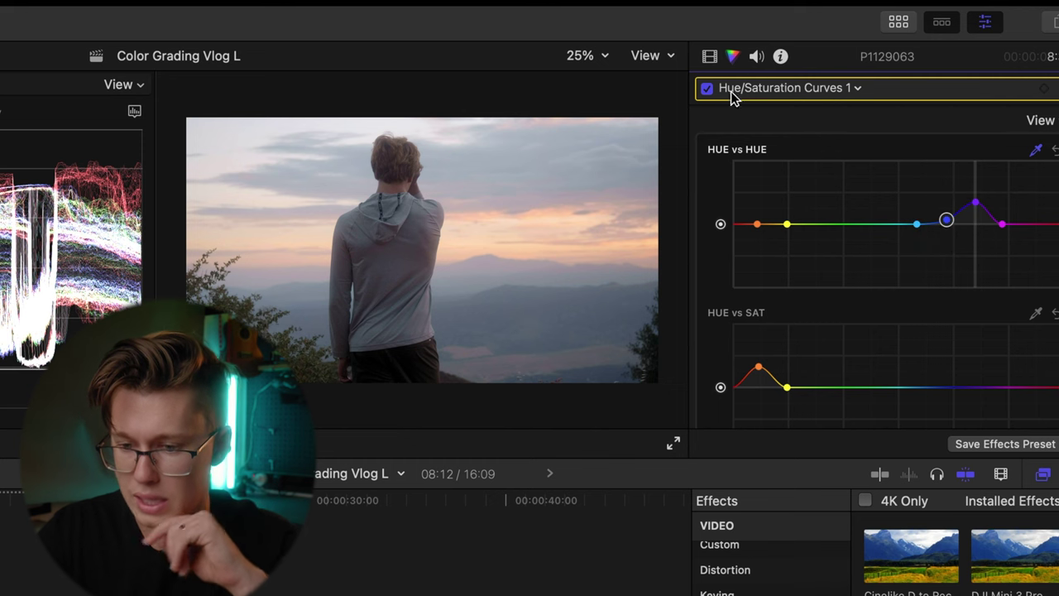
left_click(709, 55)
- Set the sunset clip's second Custom LUT to Dangyou Luts > Dangyou Golden
scroll(823, 288, "down", 5)
left_click(887, 153)
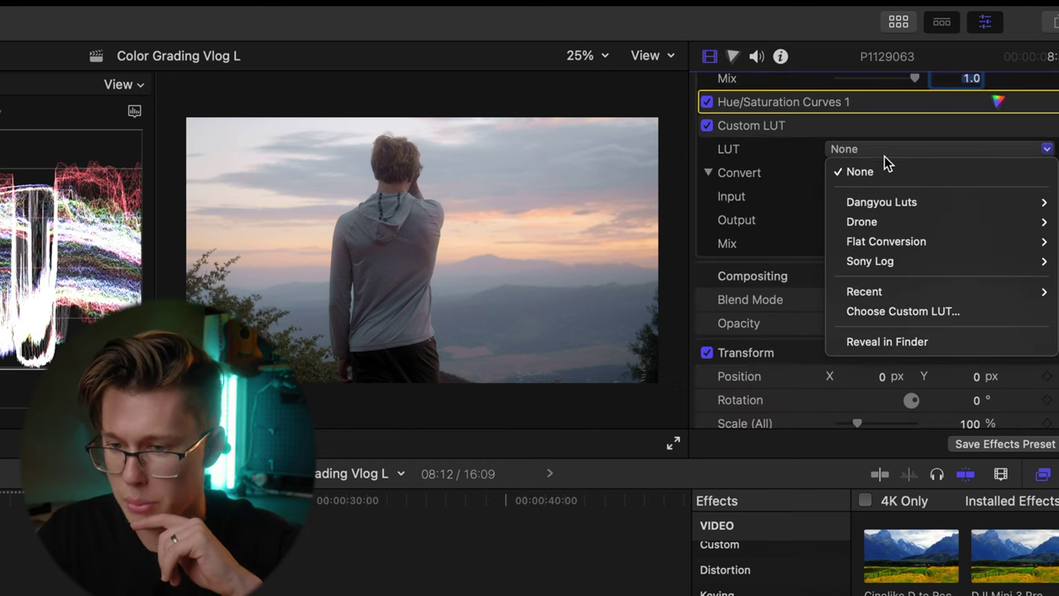
mouse_move(888, 201)
left_click(758, 241)
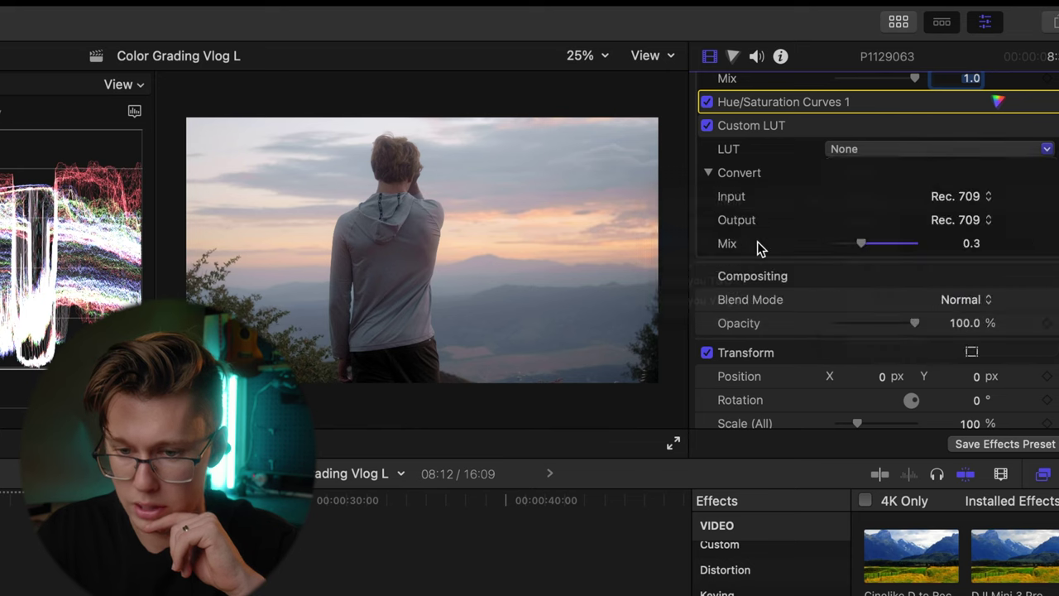
- Toggle all effects off and on, then switch off the conversion LUT to compare
scroll(757, 242, "up", 2)
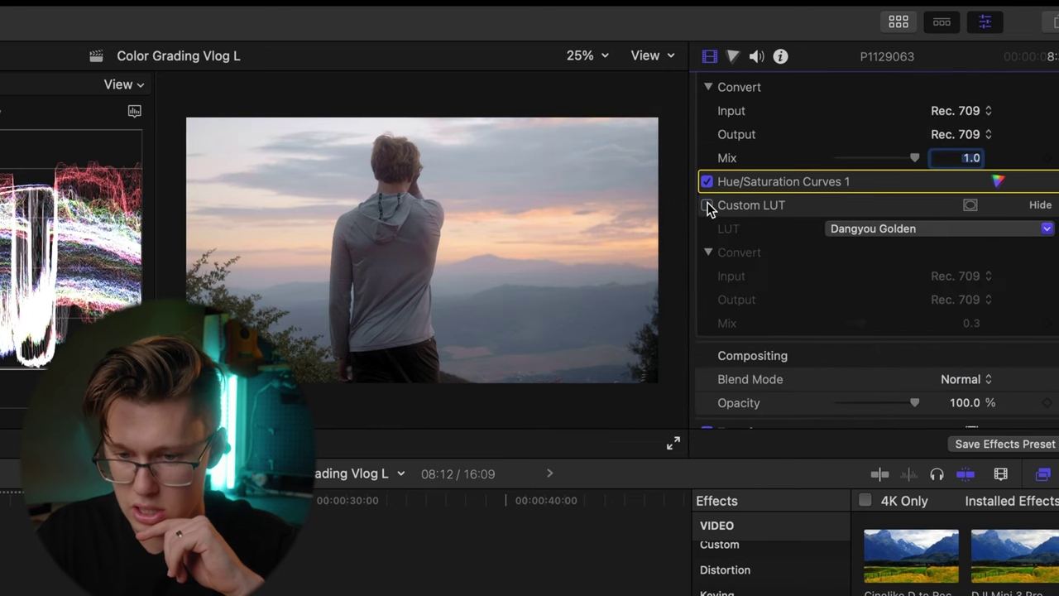
scroll(709, 207, "up", 3)
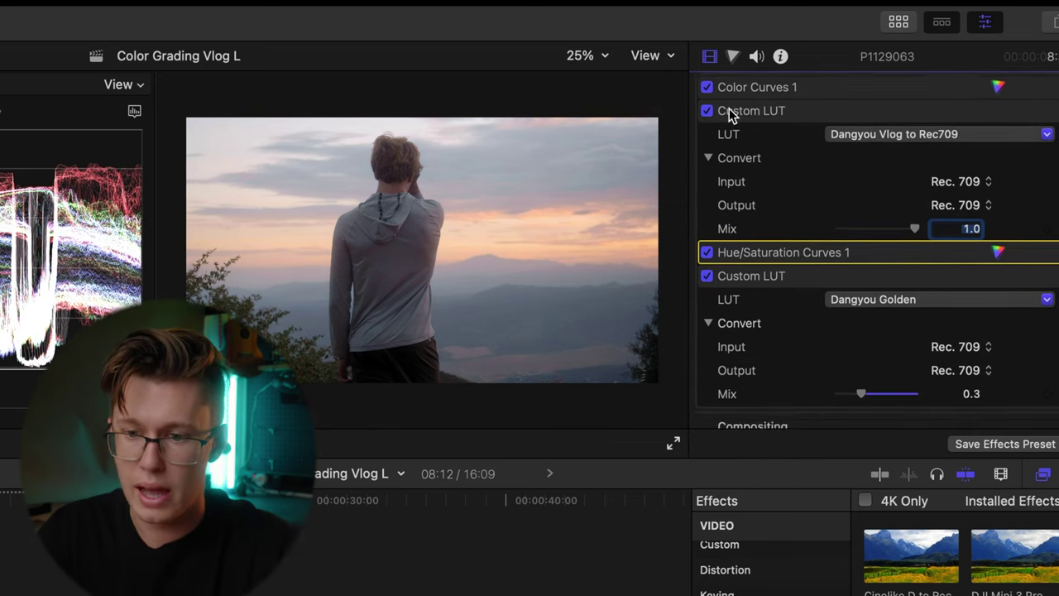
left_click(708, 88)
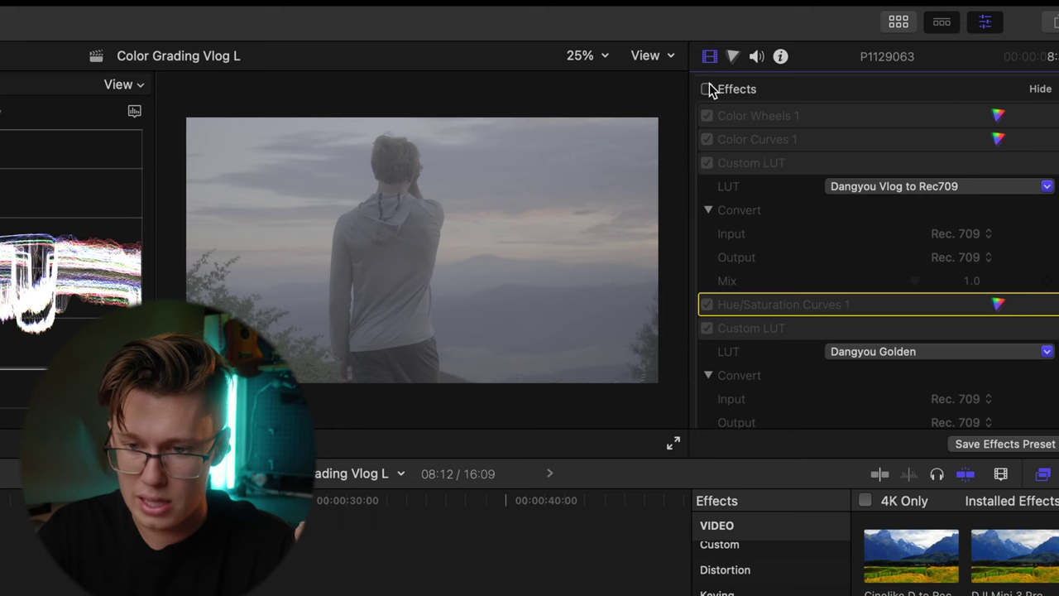
left_click(707, 89)
left_click(707, 163)
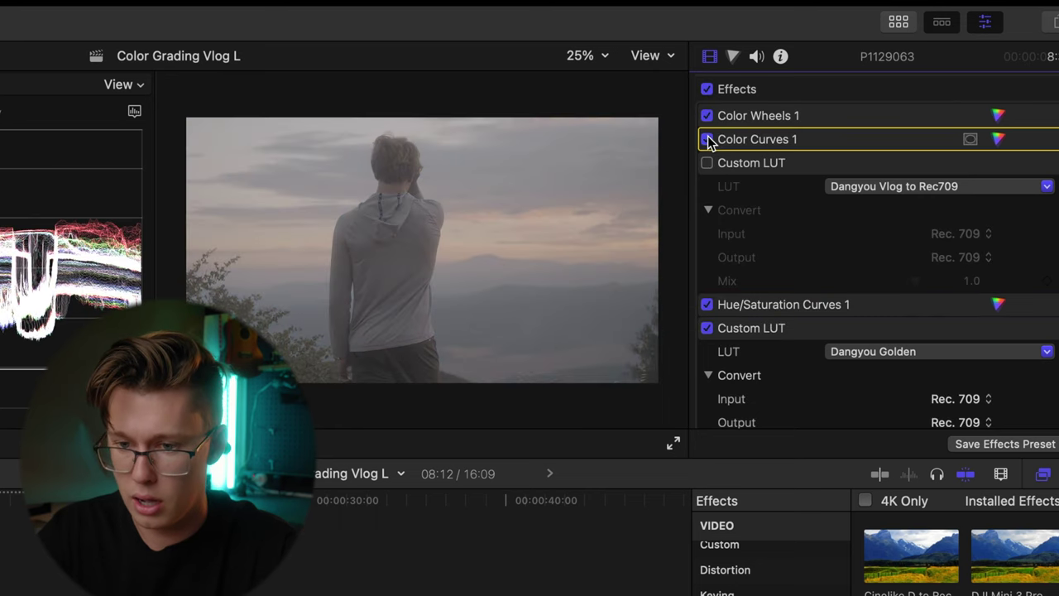